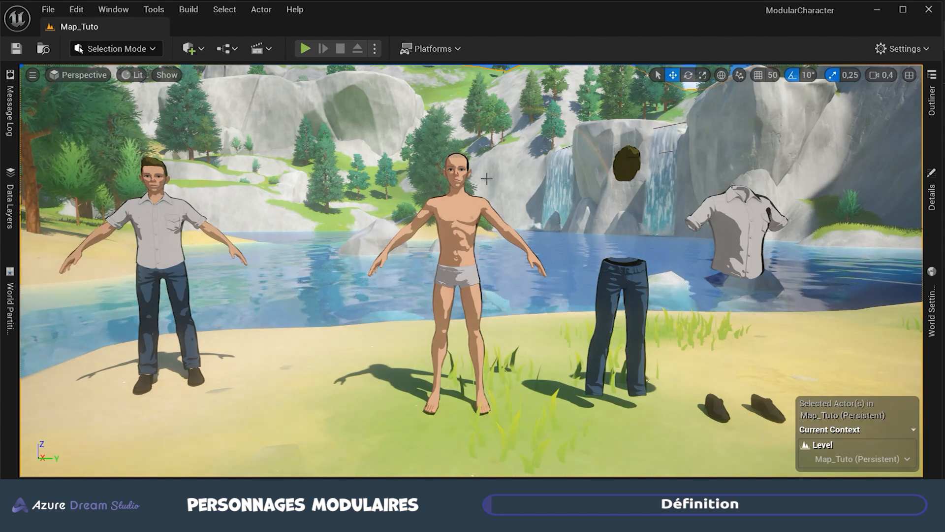
Select the bare body, the hair and trousers, the shirt and the shoes in turn to inspect the separate character parts.
left_click(461, 186)
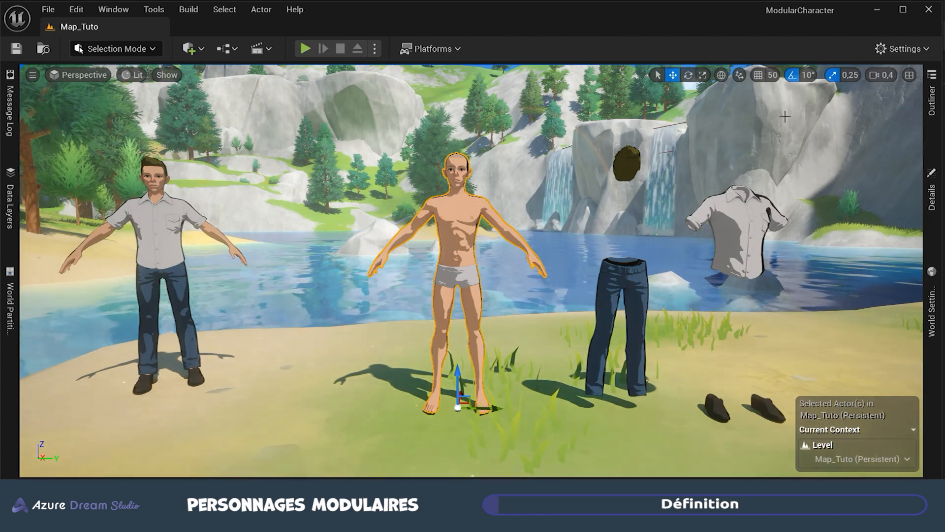
left_click(620, 170)
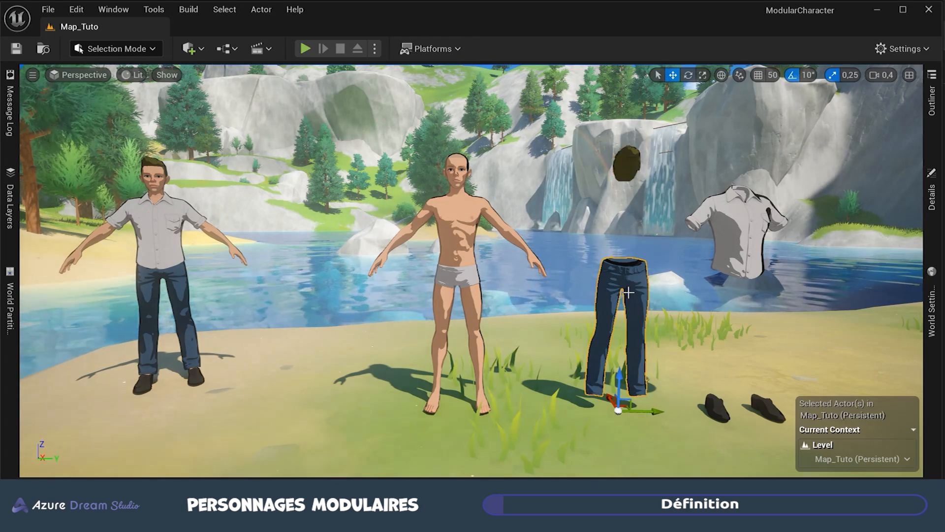
left_click(743, 215)
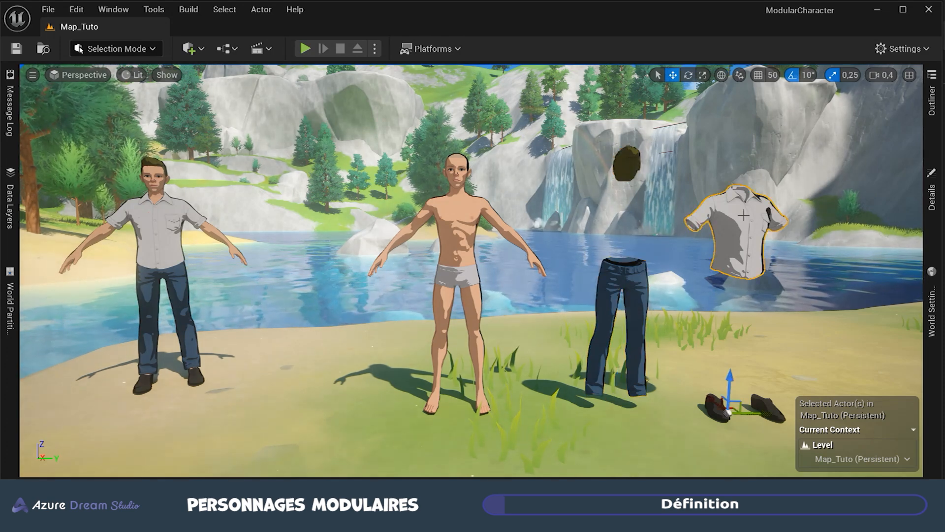
left_click(722, 409)
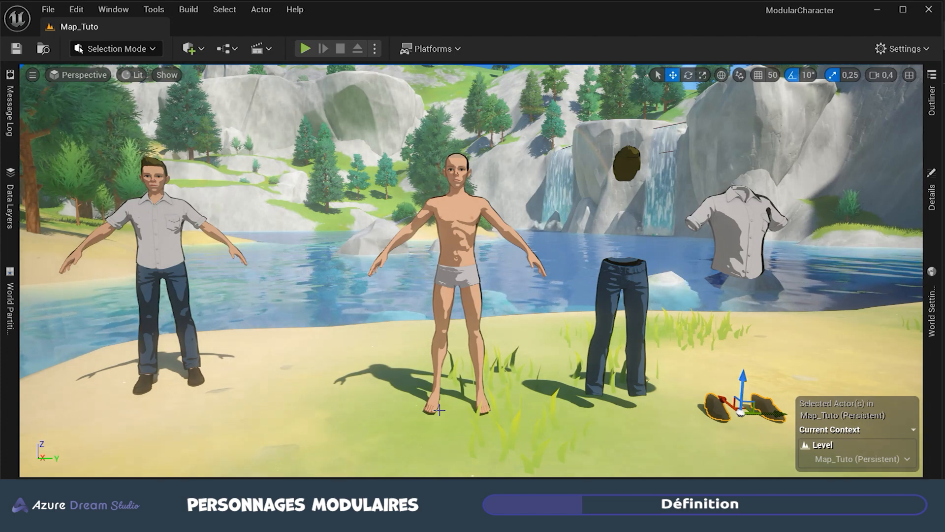
Place the SK_ShirtCommon_B and SK_PantsDenim_A mesh editor windows side by side over the level to compare them.
left_click_drag(0, 306, 743, 29)
mouse_move(680, 33)
left_mouse_down()
mouse_move(704, 23)
mouse_move(692, 33)
left_mouse_up()
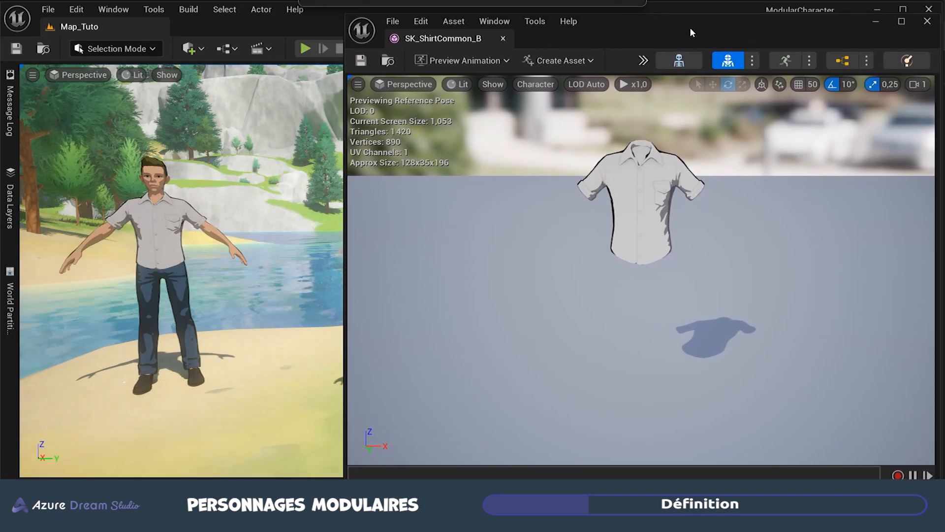
left_click_drag(0, 99, 334, 31)
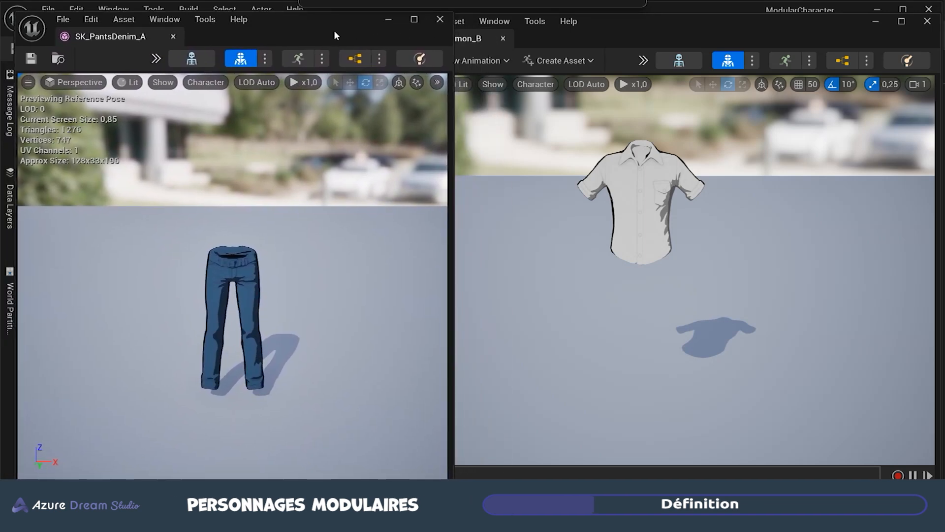
Show the All Hierarchy bones on the shirt mesh to compare its skeleton with the trousers, and move both mesh editors out of view.
left_click(538, 86)
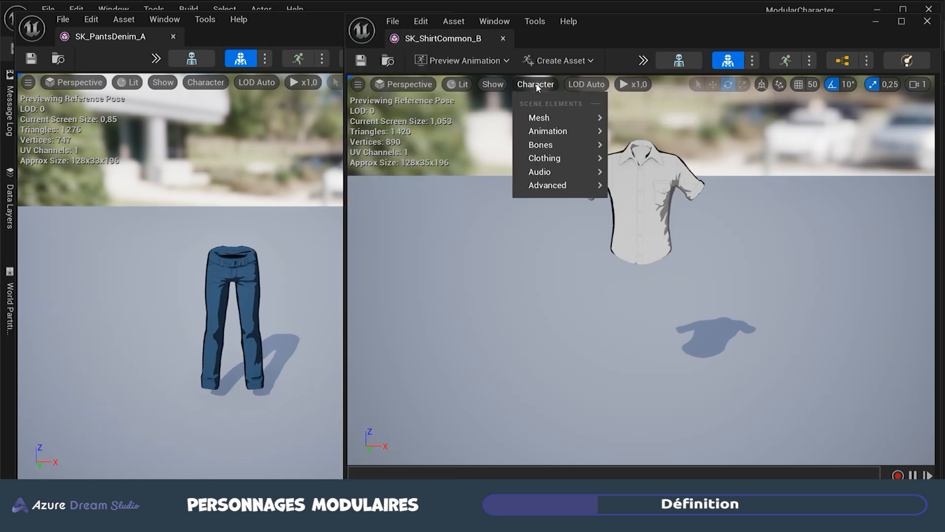
mouse_move(555, 146)
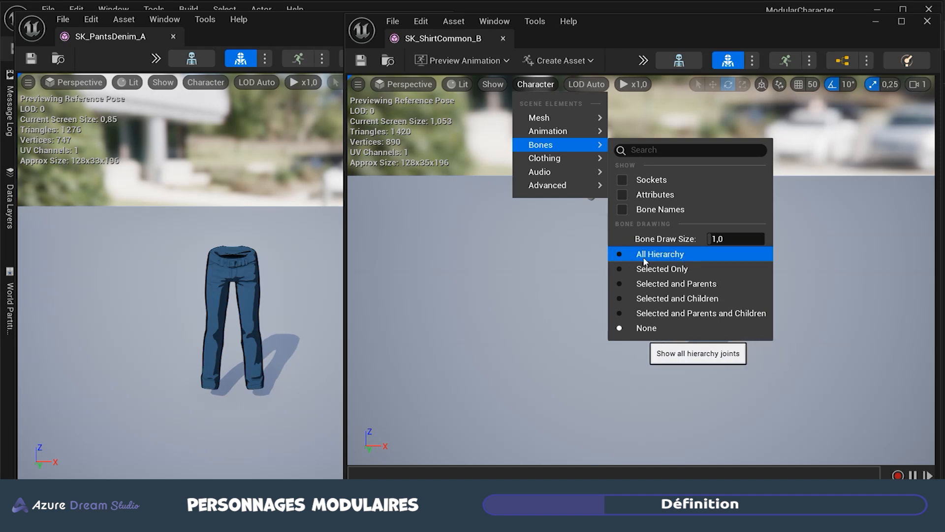
left_click(673, 255)
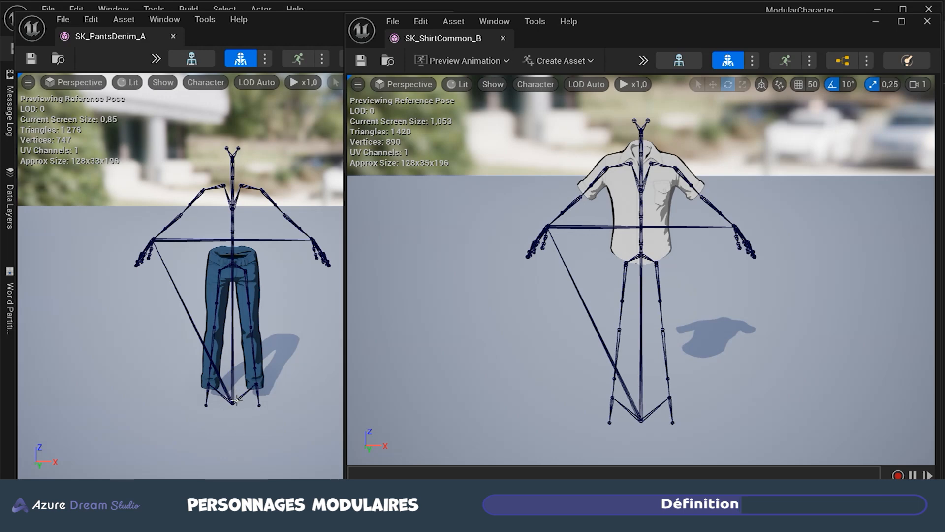
left_click_drag(662, 34, 1, 133)
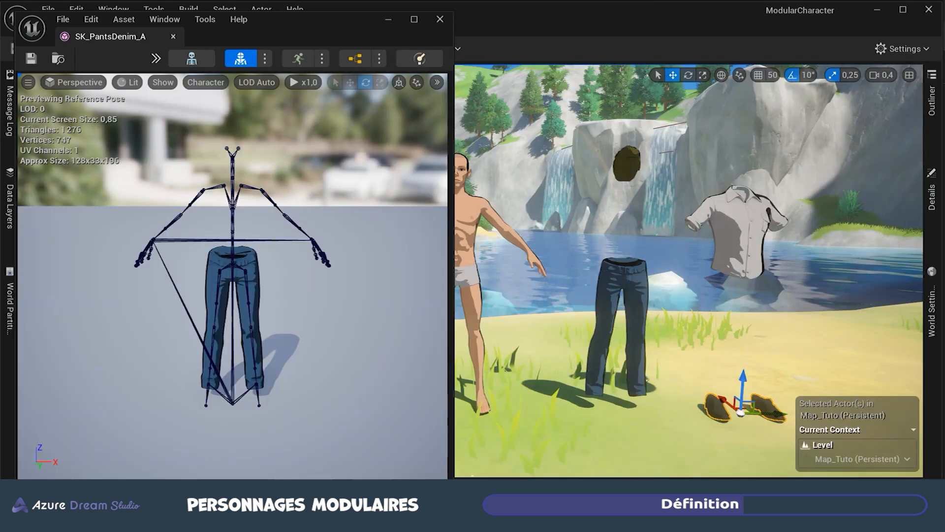
left_click_drag(294, 26, 1, 74)
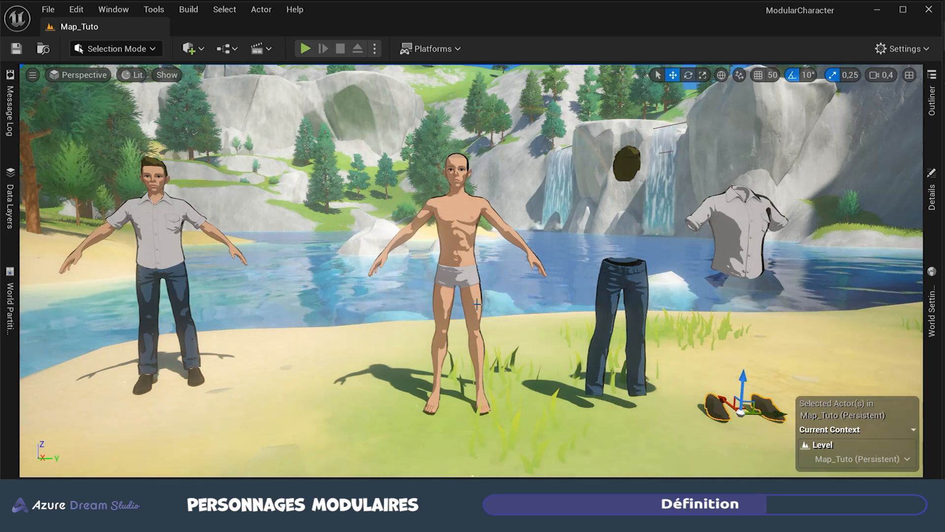
Copy the Location transform of the bare body mesh in the level.
left_click(458, 217)
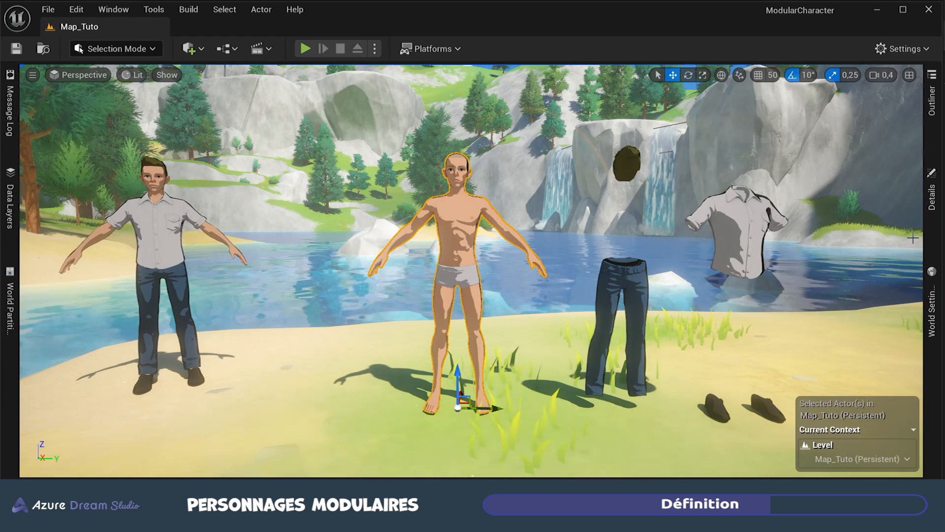
left_click(932, 210)
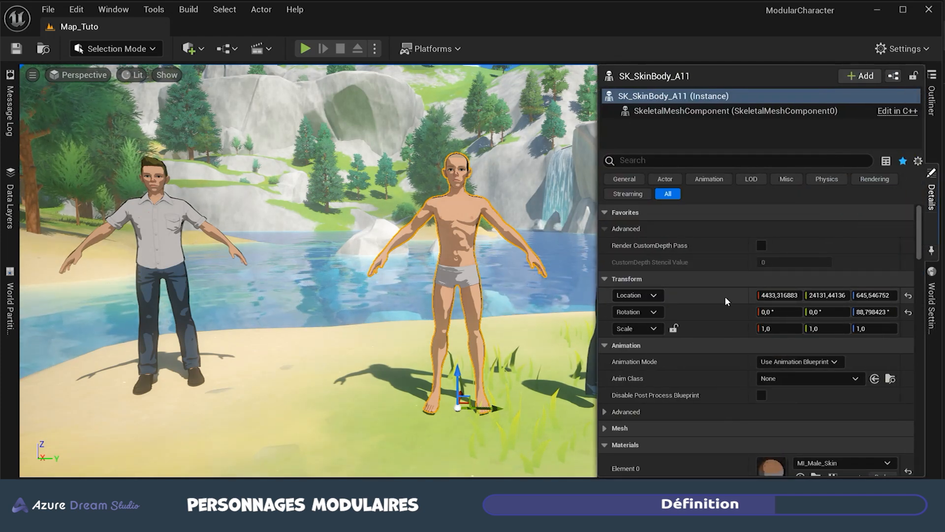
right_click(686, 298)
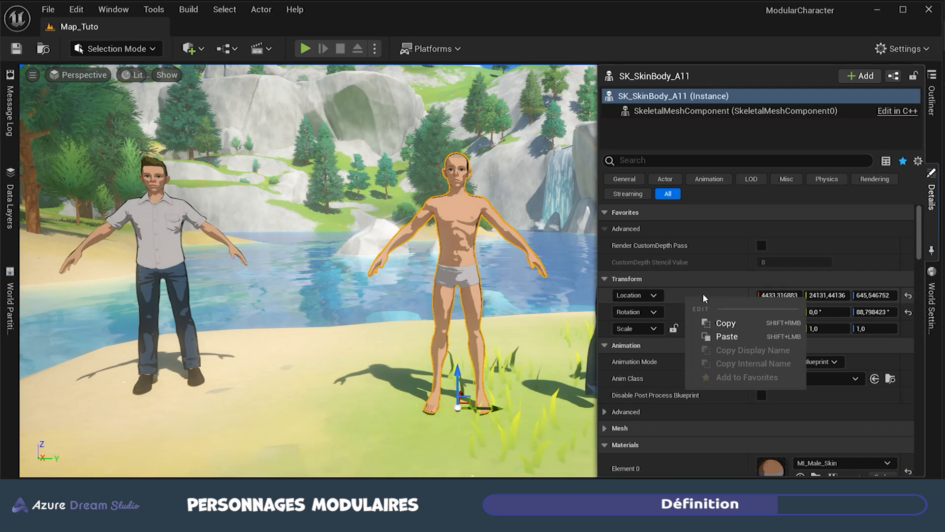
left_click(721, 323)
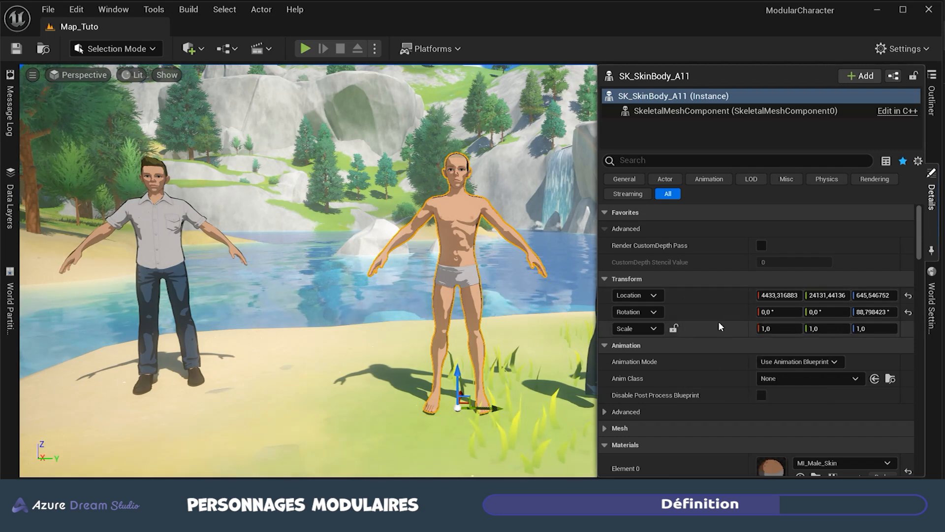
right_click(556, 306)
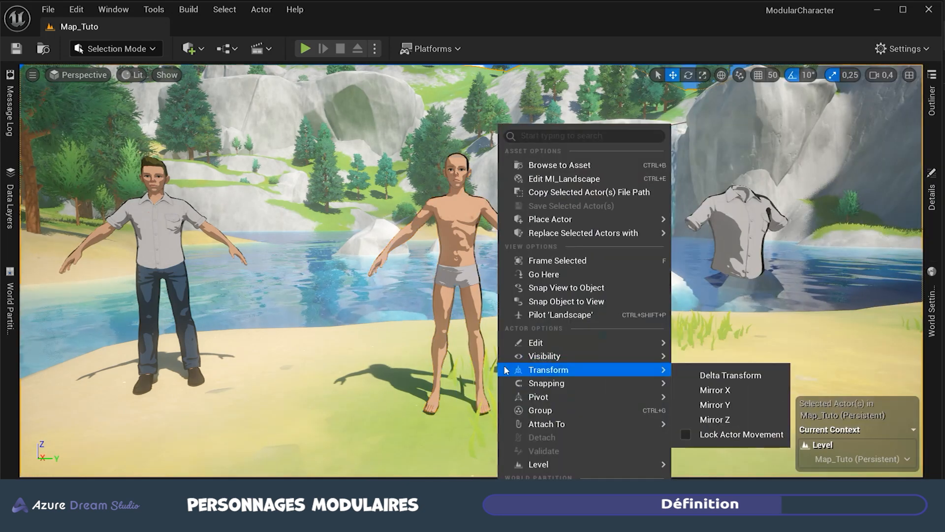
left_click(456, 393)
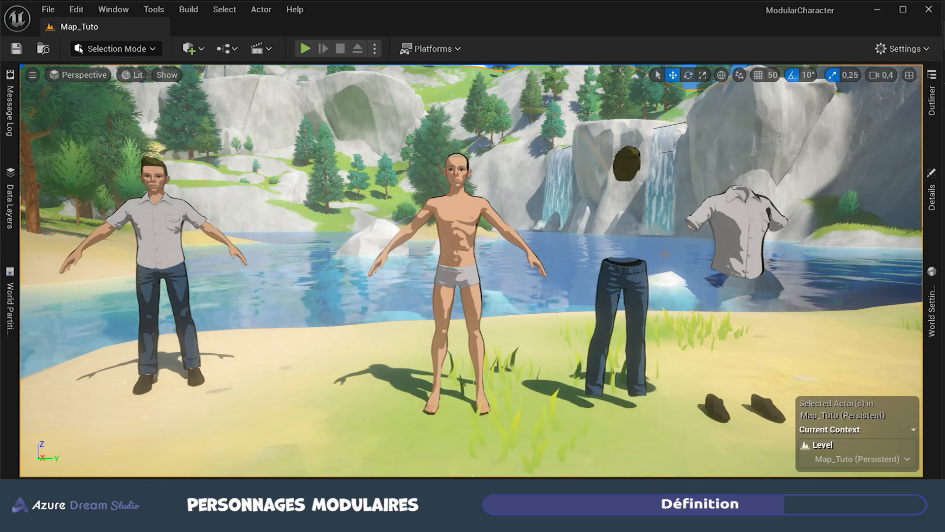
Paste the body's copied Location onto the hair, trousers, shirt and shoes together so they sit on the body.
left_click(635, 171)
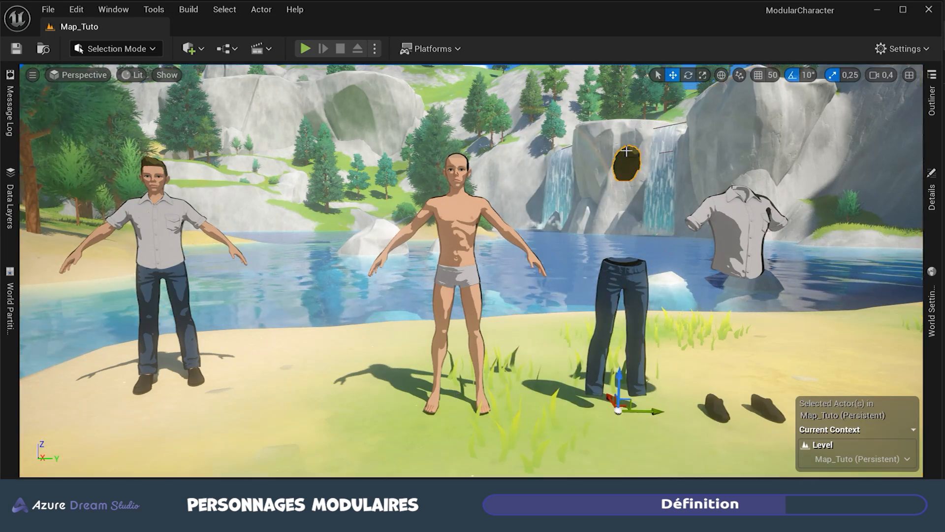
left_click(643, 284, "ctrl")
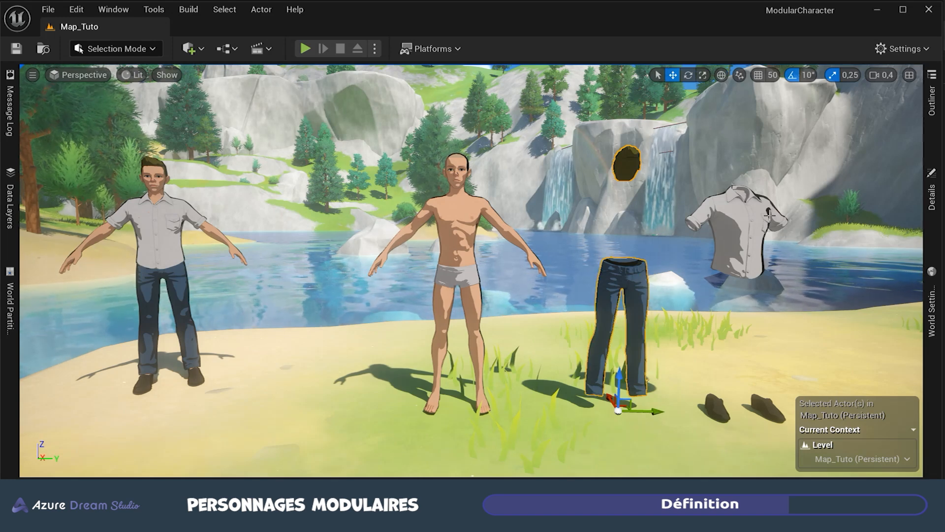
left_click(739, 231, "ctrl")
left_click(766, 409, "ctrl")
left_click(768, 410, "ctrl")
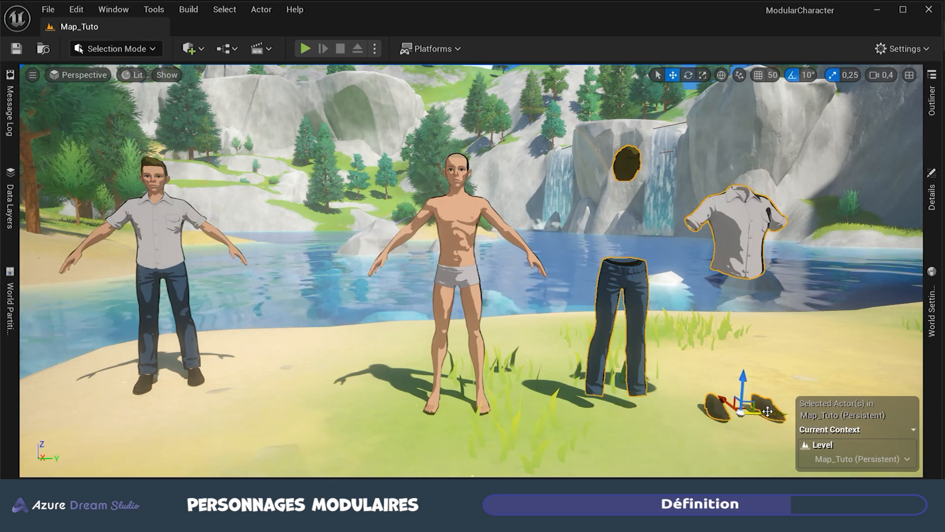
left_click(931, 204)
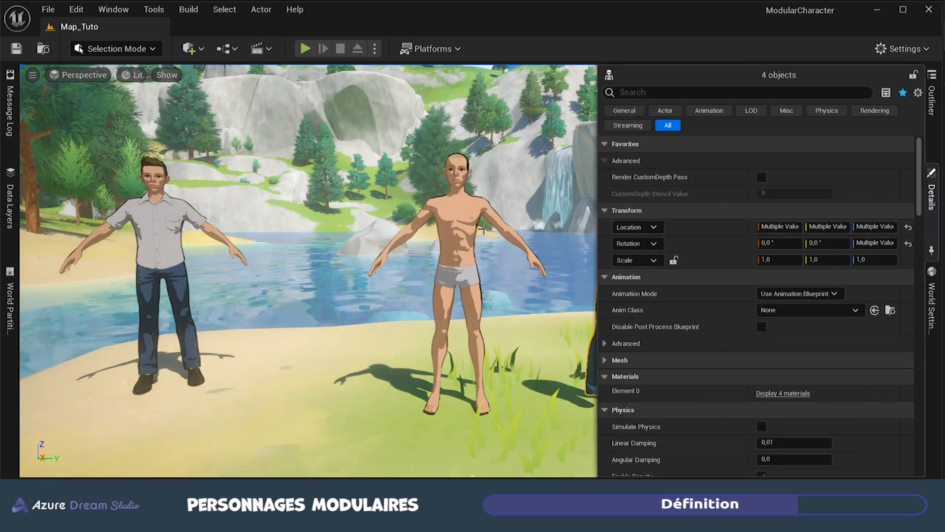
right_click(701, 231)
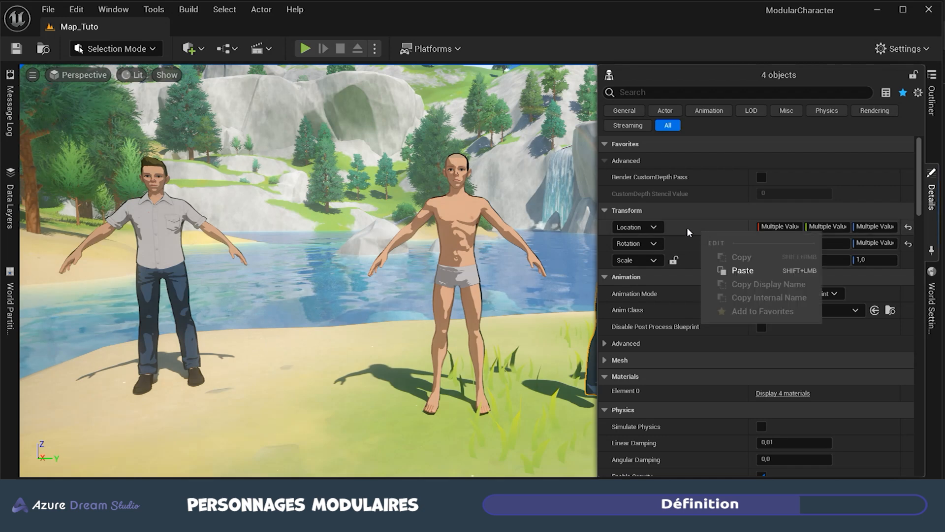
left_click(738, 271)
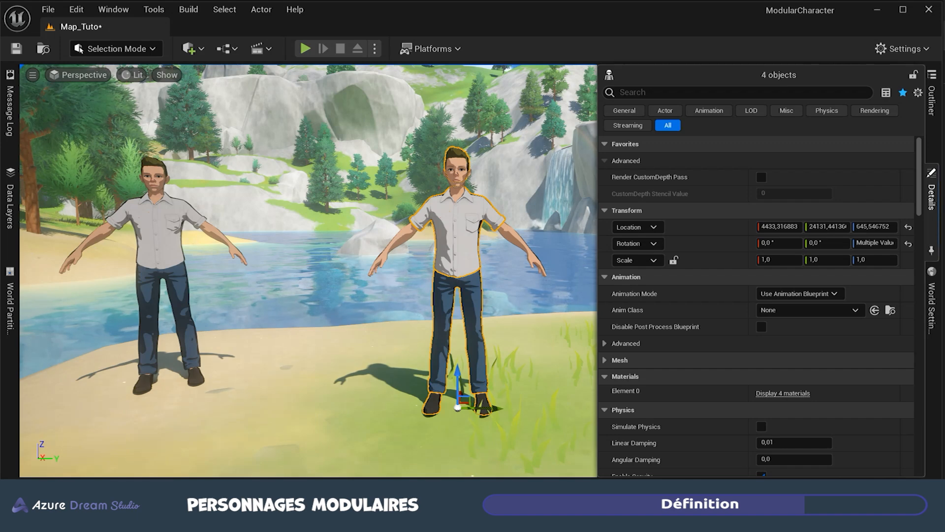
left_click(514, 428)
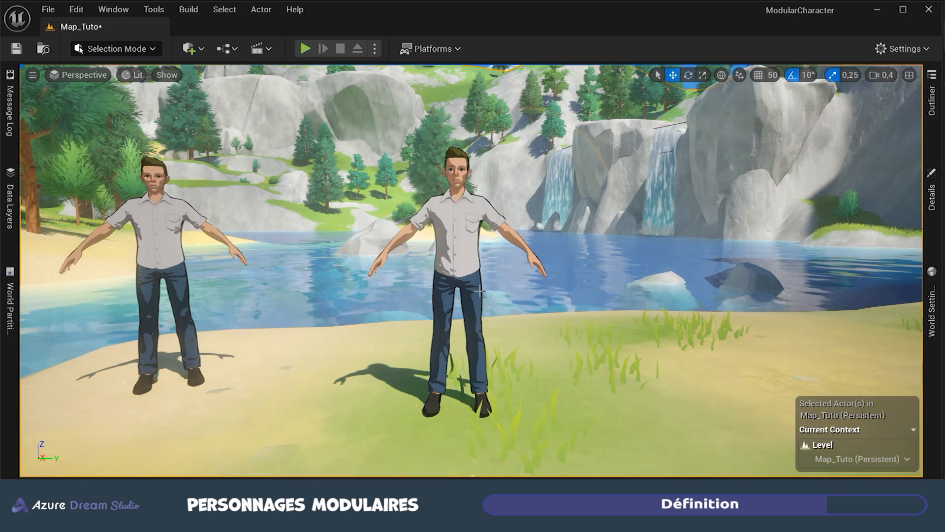
Select the trousers, body and shirt of the assembled character in turn to check that they are separate meshes.
left_click(481, 309)
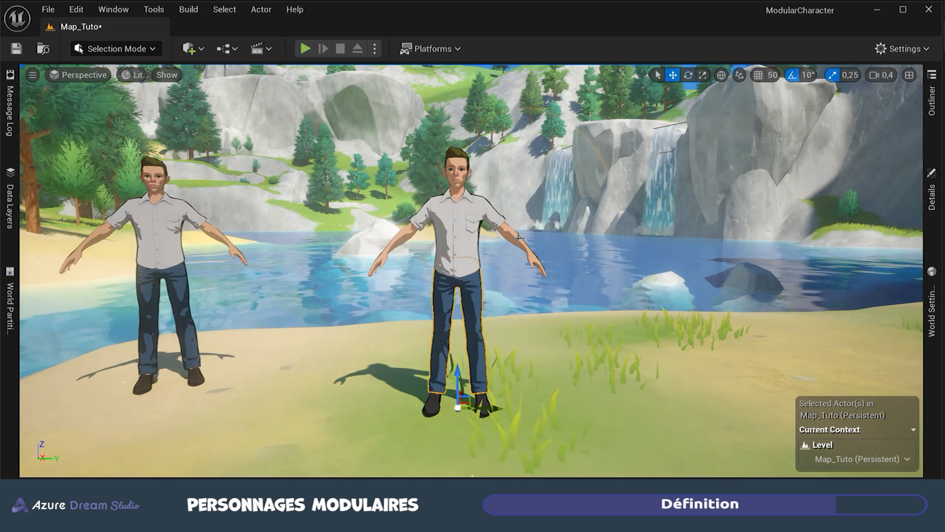
left_click(400, 231)
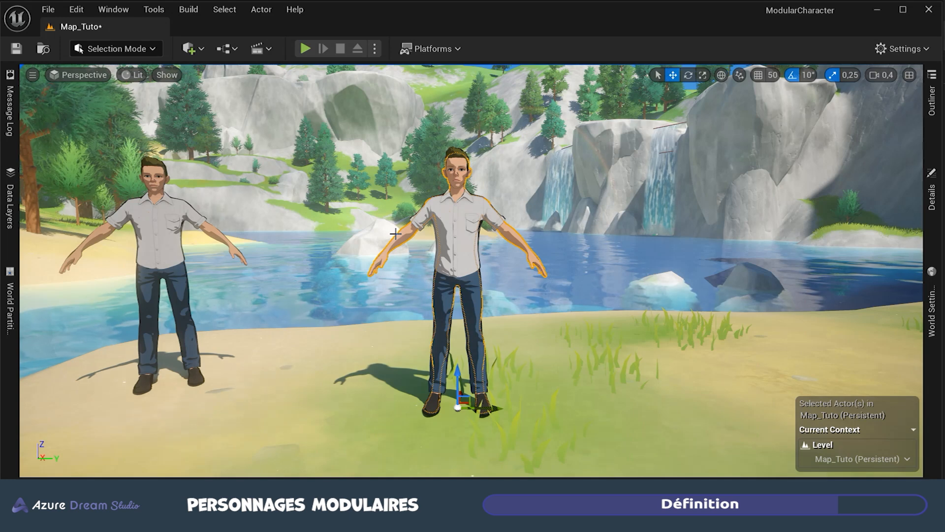
left_click(476, 315)
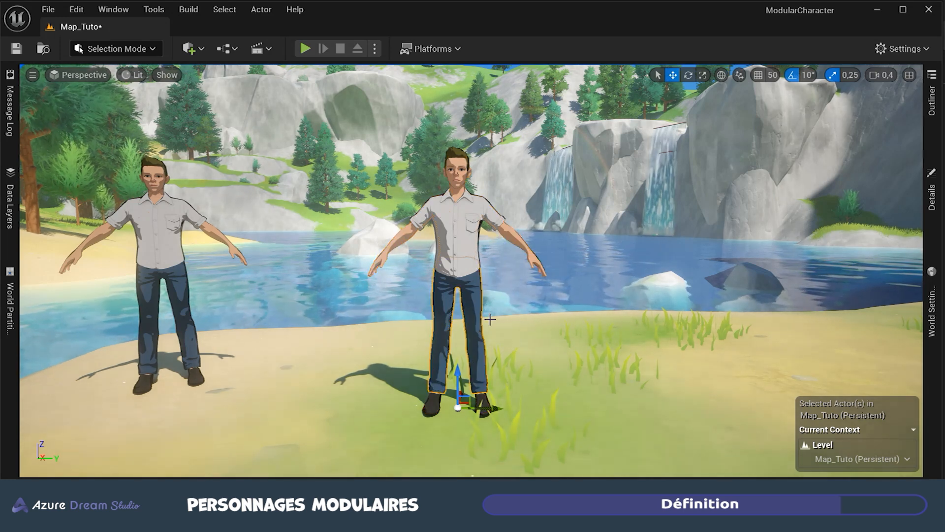
left_click(478, 306)
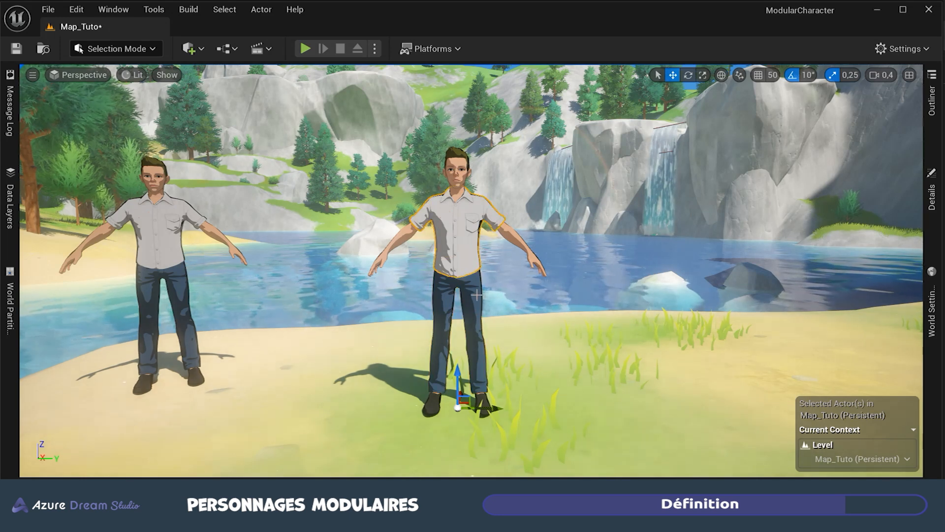
Move the trousers, shoes and shirt off the body along the Y axis and leave them standing beside it.
left_click(424, 365)
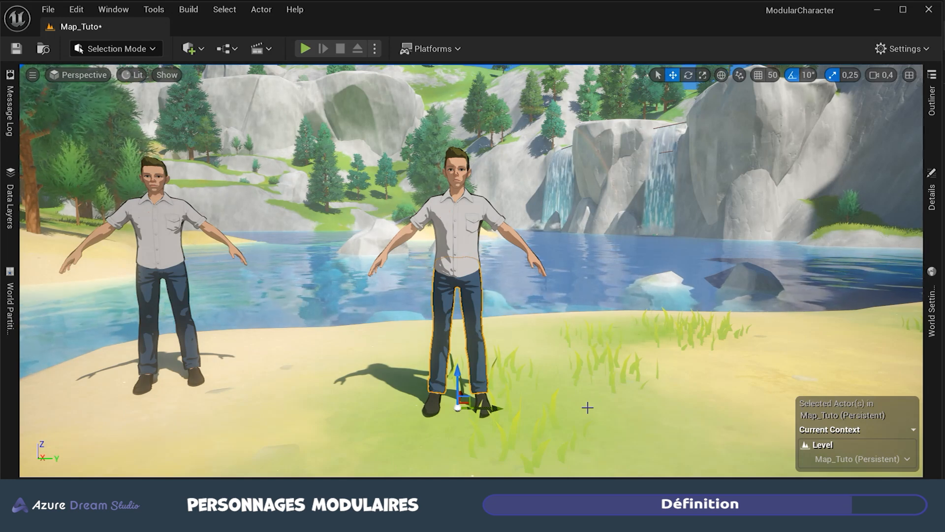
left_click_drag(495, 407, 779, 407)
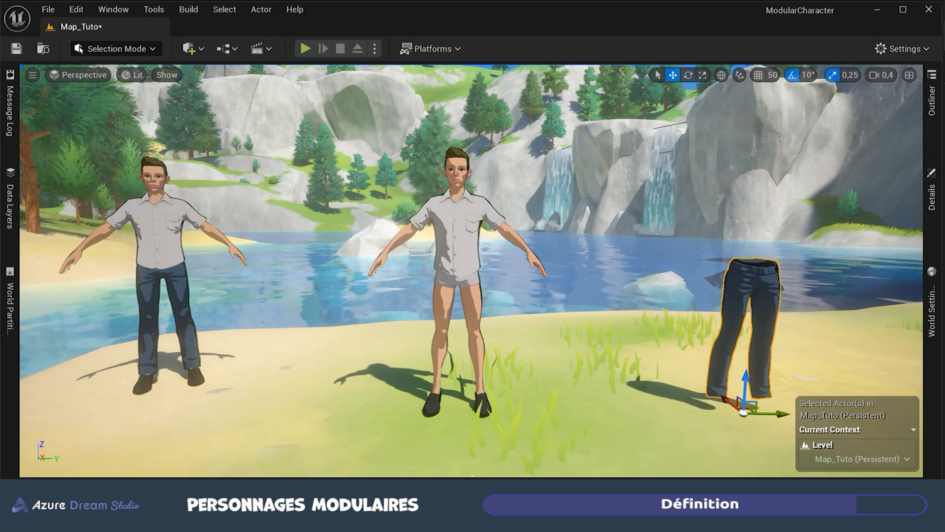
left_click(486, 405)
left_click_drag(501, 412, 662, 411)
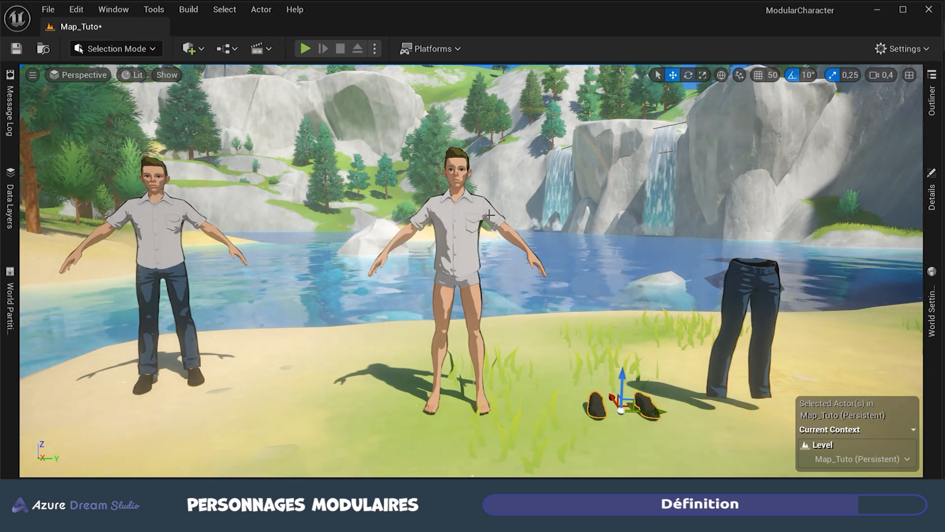
left_click(522, 263)
left_click_drag(498, 408, 654, 403)
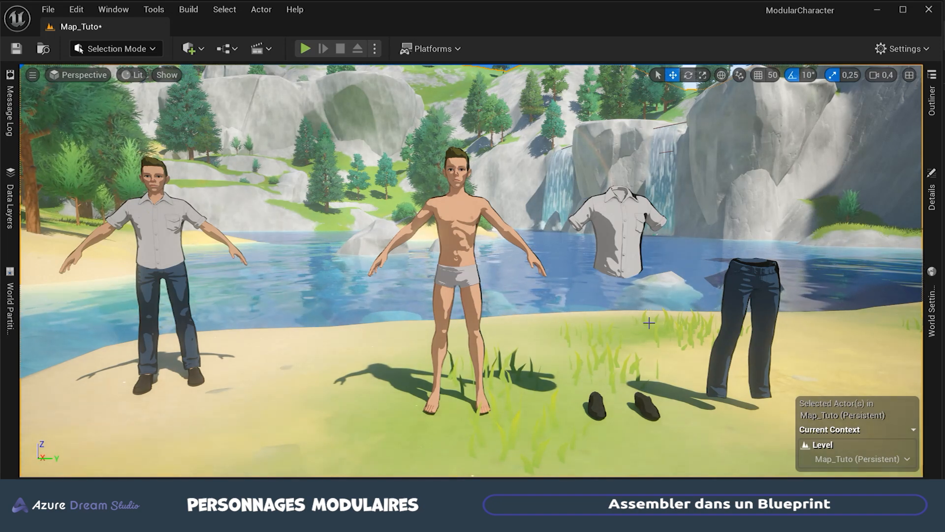
Create a Blueprint class based on Character in the Modular_Character folder, name it BP_ModularCharacter and open it for editing.
key("ctrl+space")
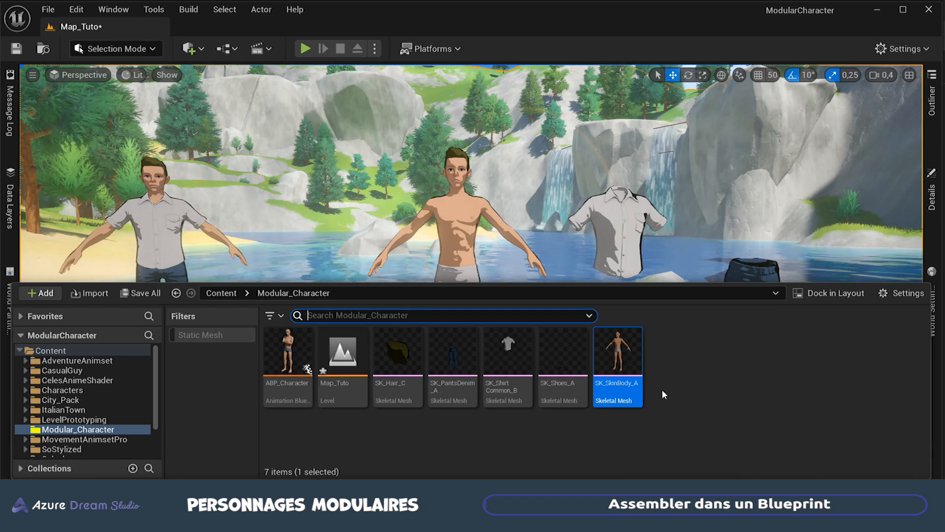
right_click(688, 353)
mouse_move(692, 349)
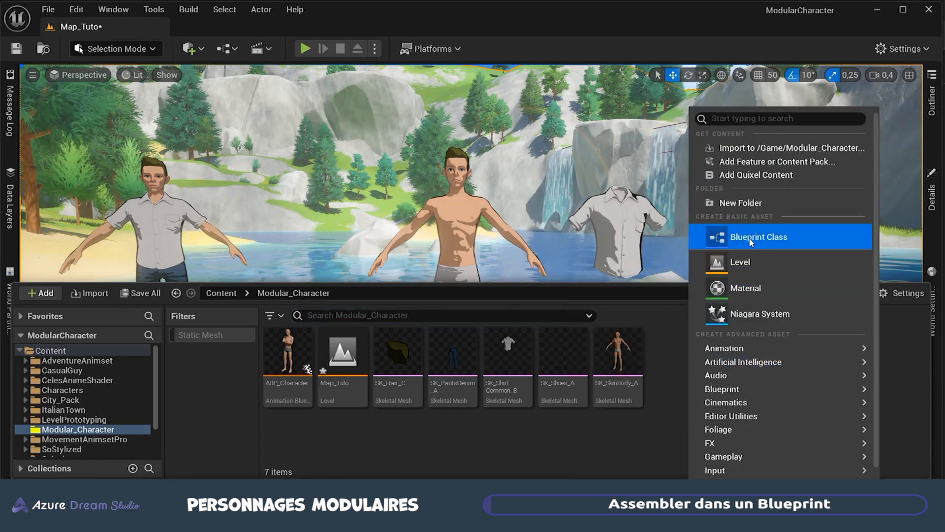
left_click(765, 237)
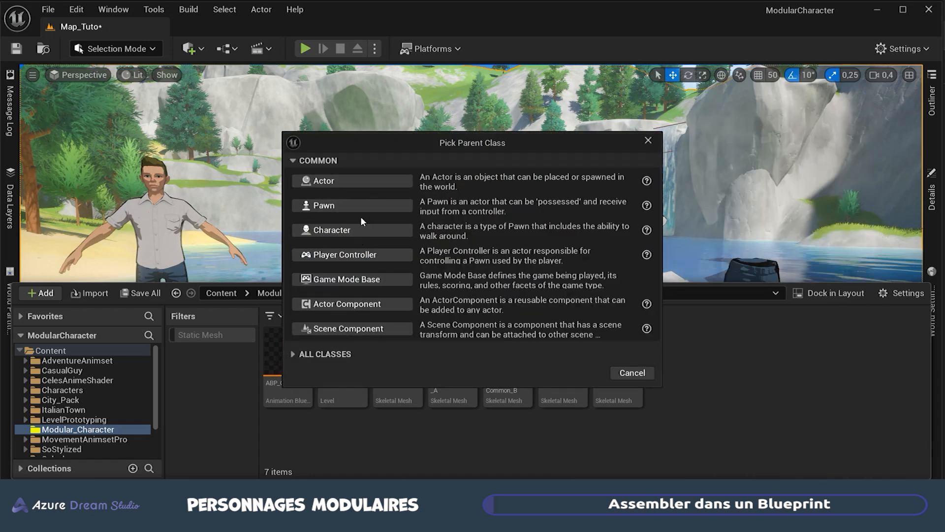
left_click(338, 233)
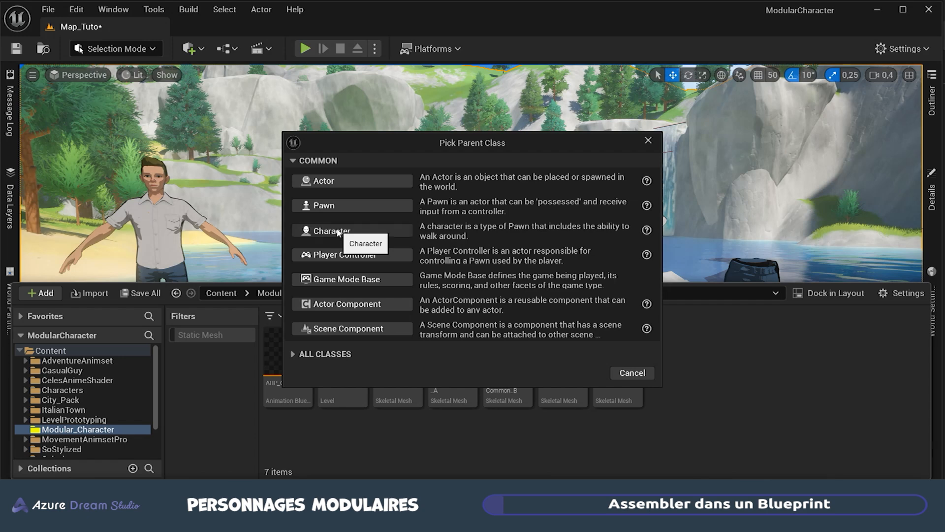
type("BP_Mod")
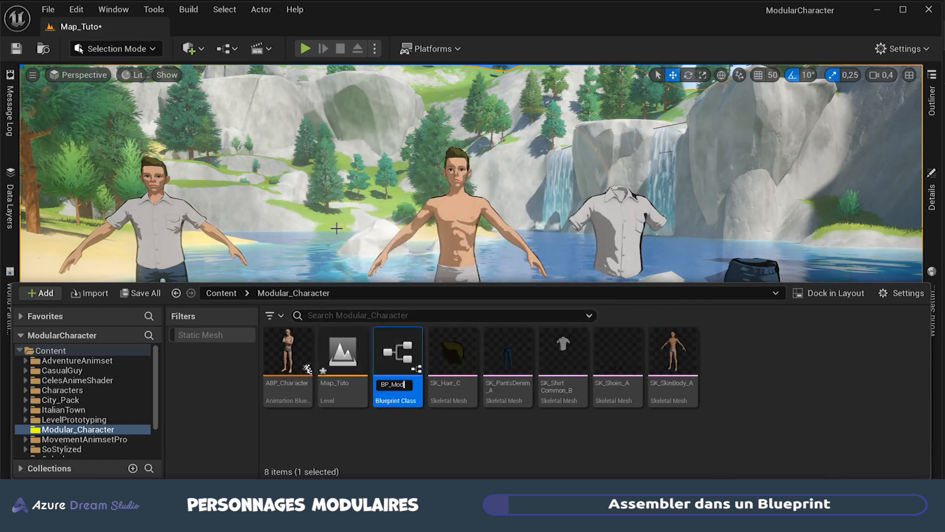
type("ula")
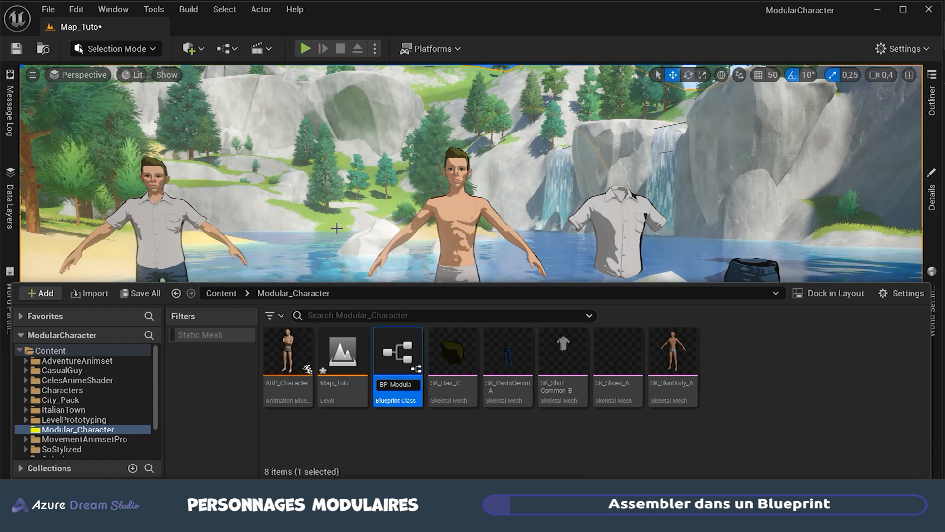
type("rCharac")
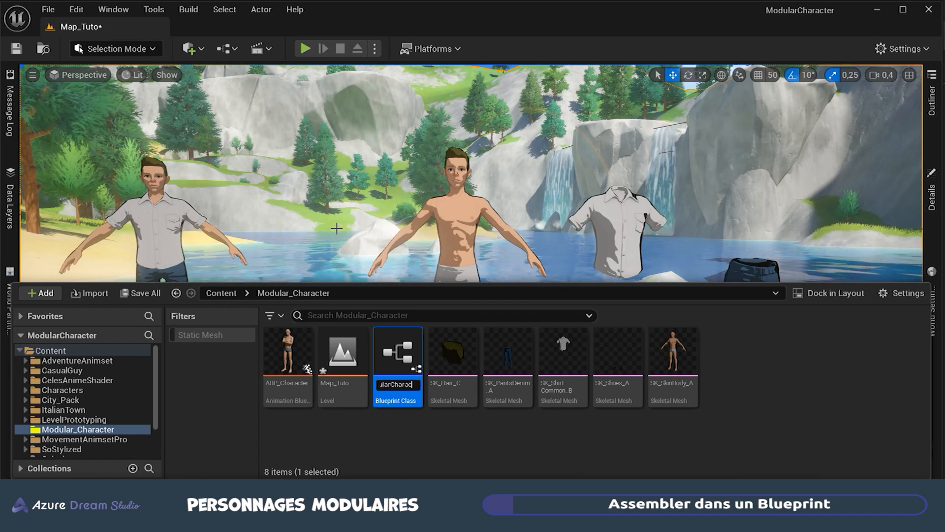
type("ter")
key("Return")
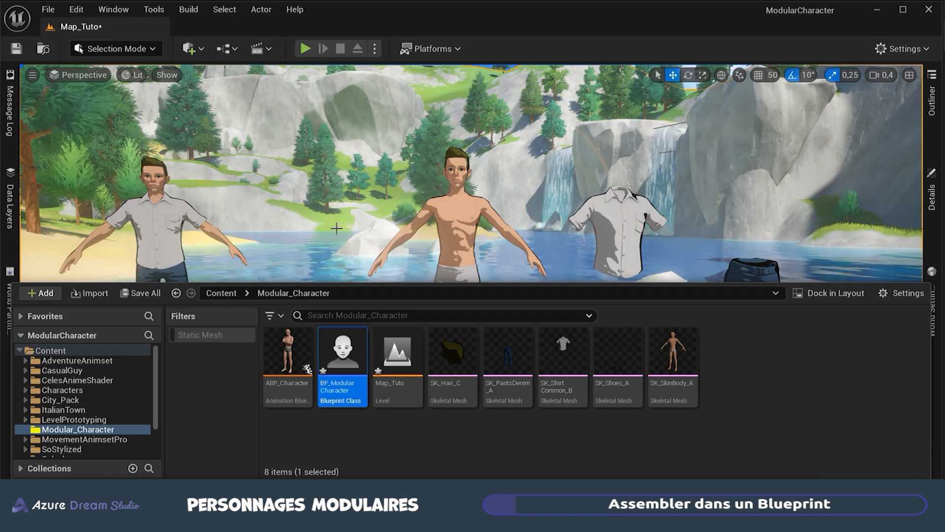
double_click(342, 354)
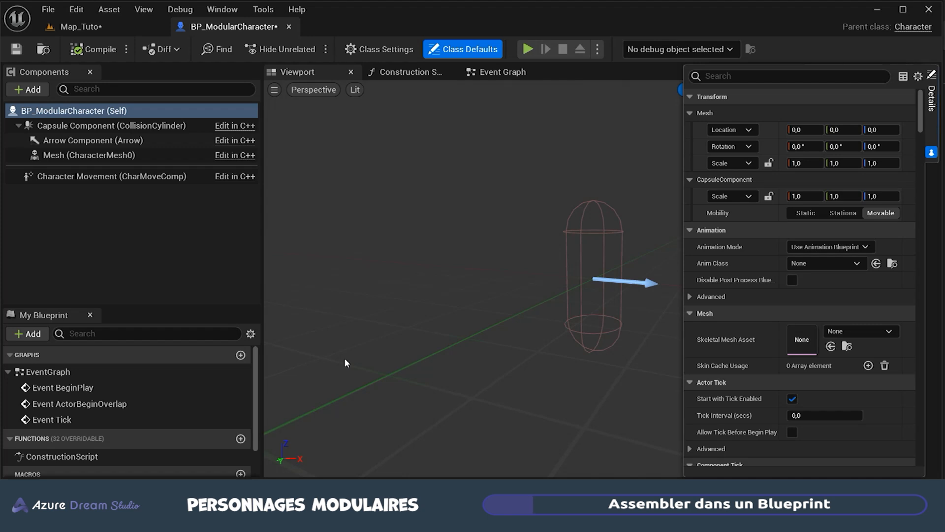
Move the hair mesh in Map_Tuto off the body along the Y axis to stand above the trousers.
left_click(94, 33)
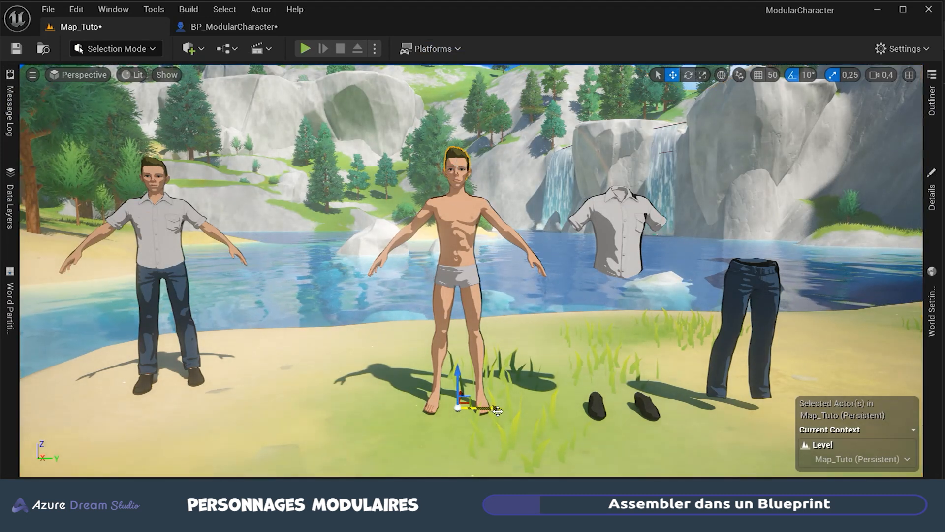
left_click_drag(497, 408, 783, 408)
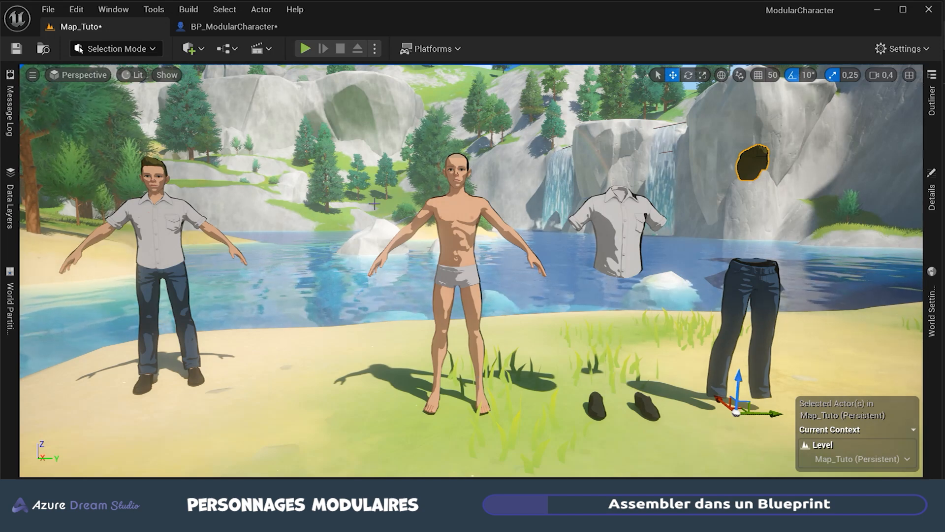
Assign SK_SkinBody_A as the Skeletal Mesh Asset of the Mesh component in BP_ModularCharacter.
left_click(216, 29)
left_click(62, 156)
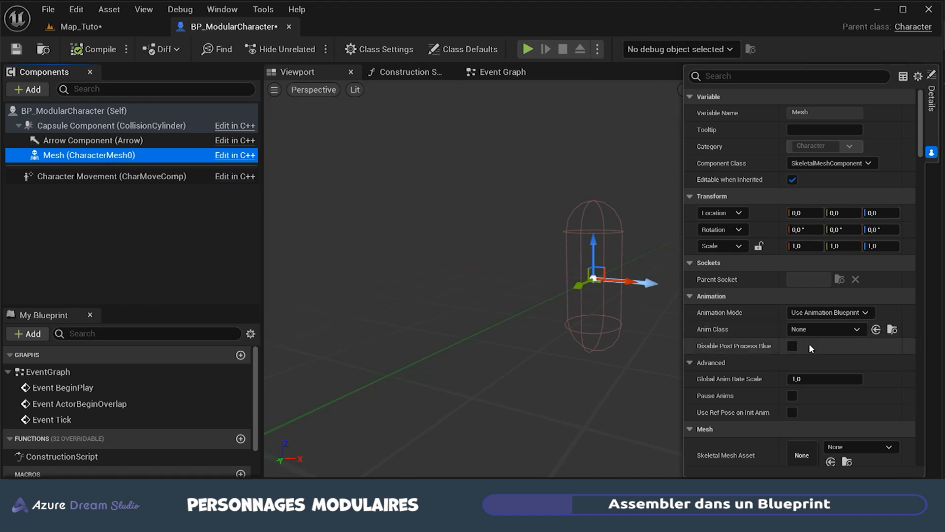
scroll(752, 329, "down", 5)
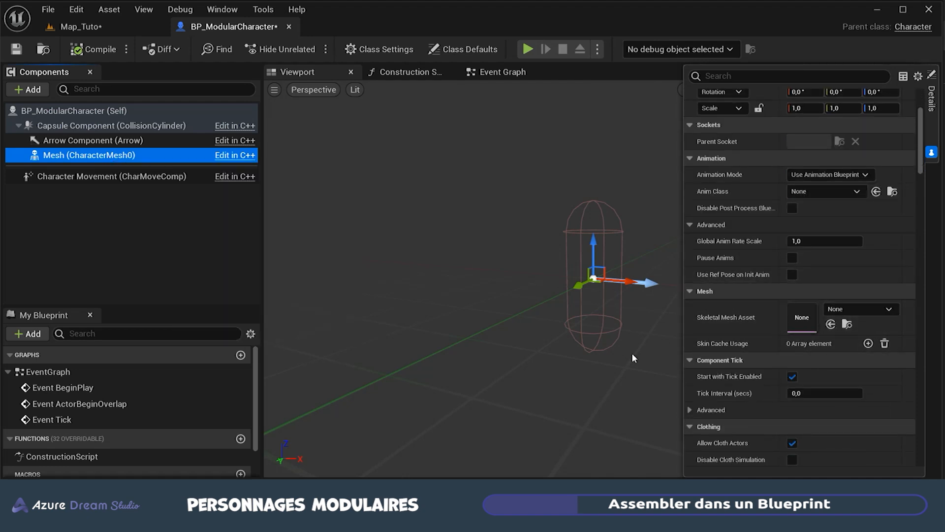
key("ctrl+space")
left_click(664, 347)
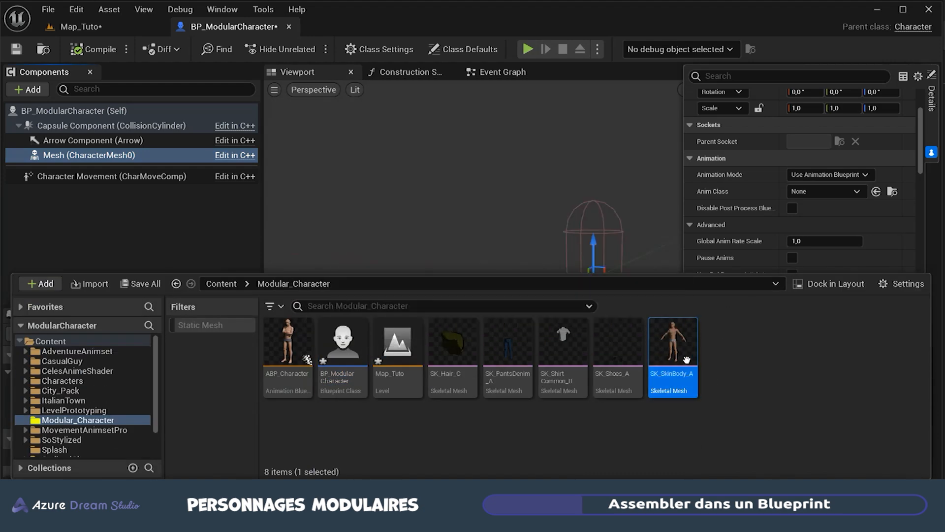
right_click_drag(663, 236, 646, 224)
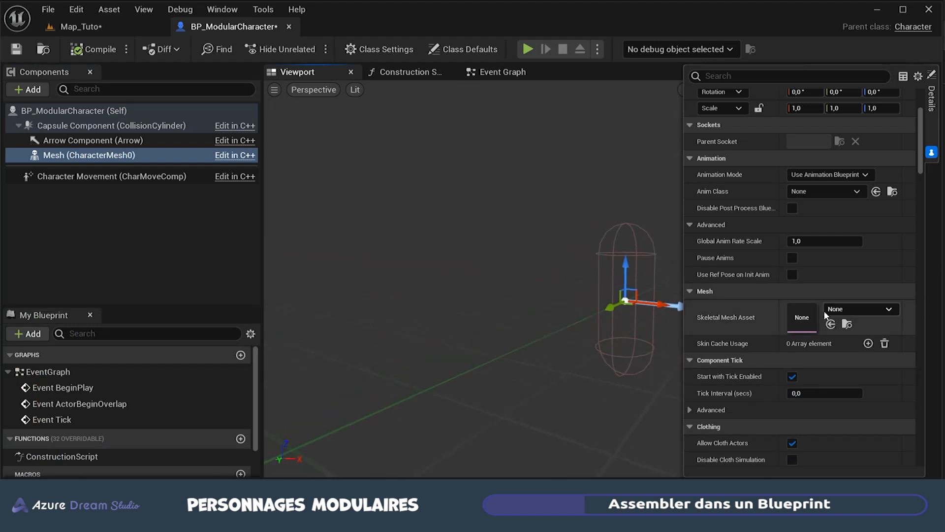
left_click(831, 324)
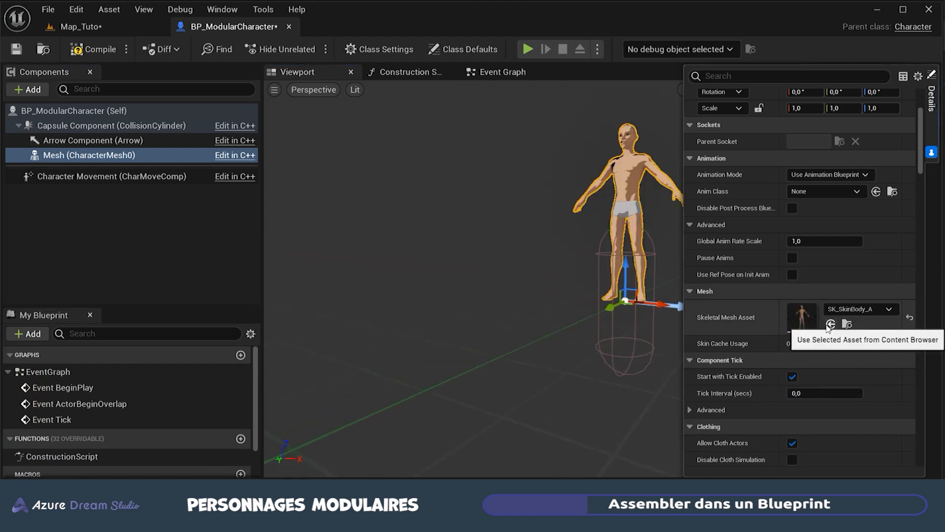
right_click_drag(559, 355, 603, 350)
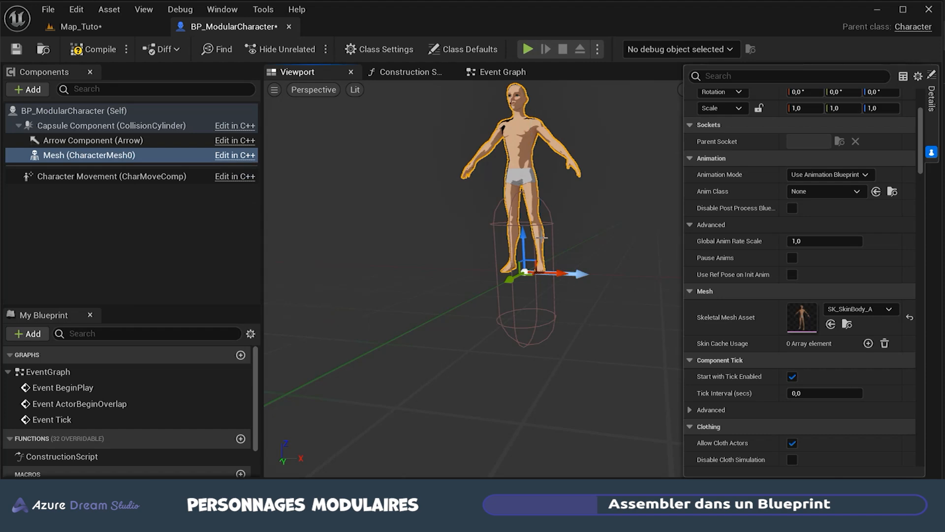
Examine the separate meshes in the level and the Capsule and Mesh components of BP_ModularCharacter.
left_click(76, 27)
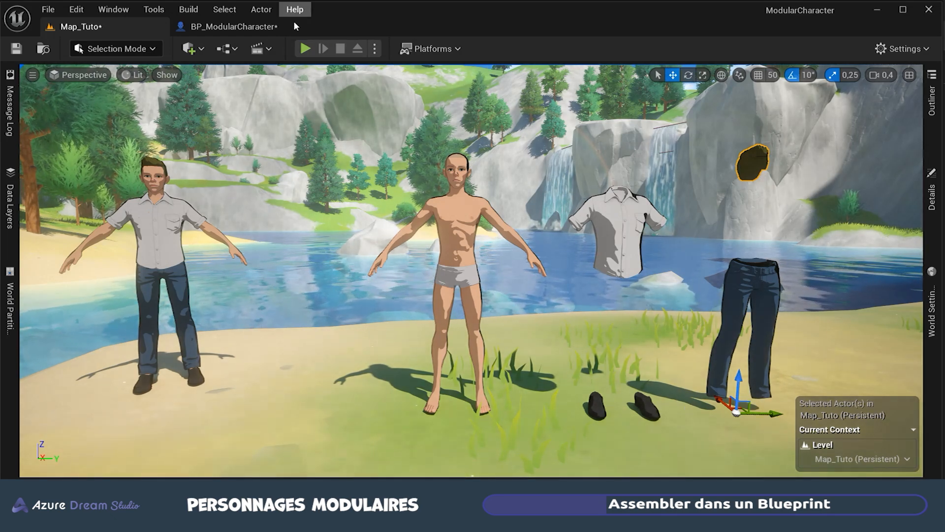
left_click(218, 27)
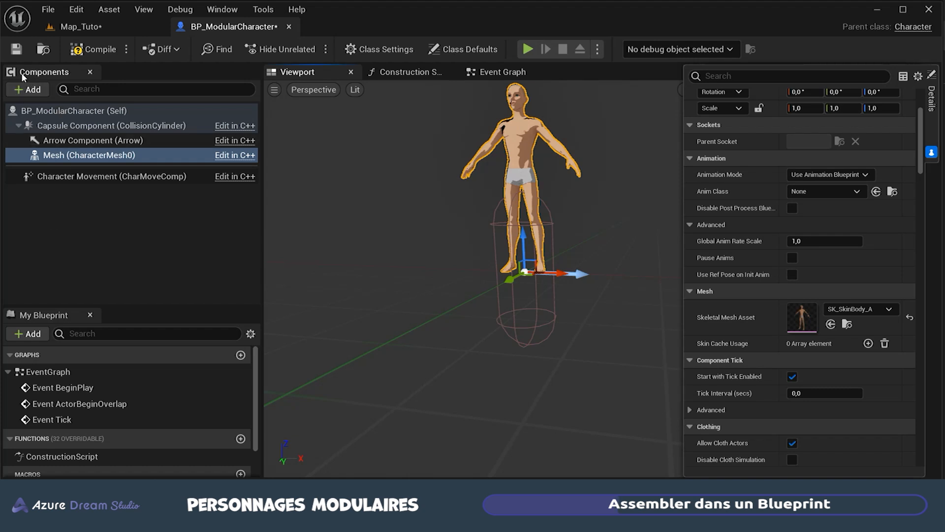
left_click(31, 90)
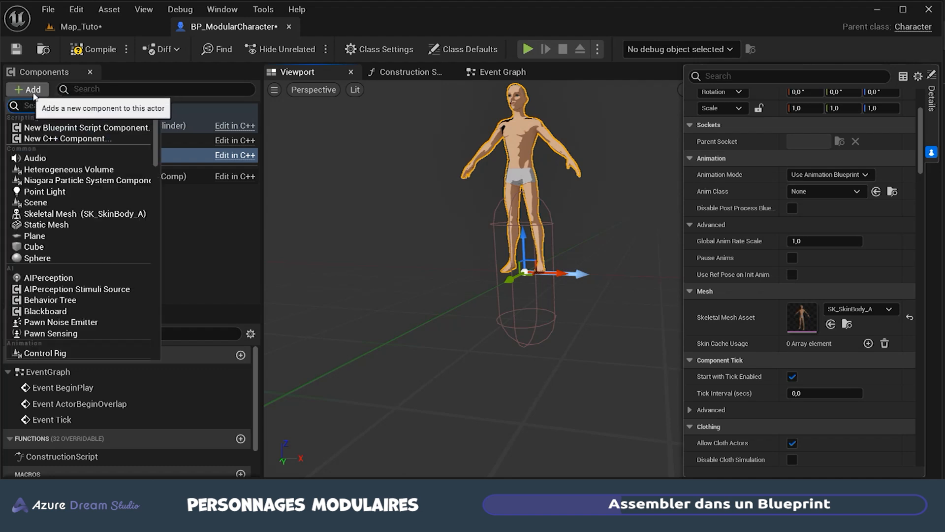
left_click(238, 256)
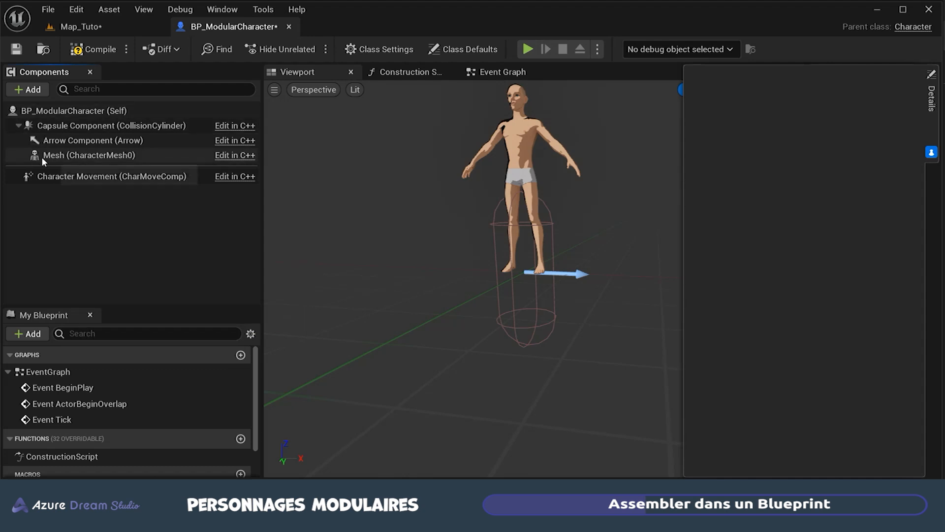
left_click(92, 156)
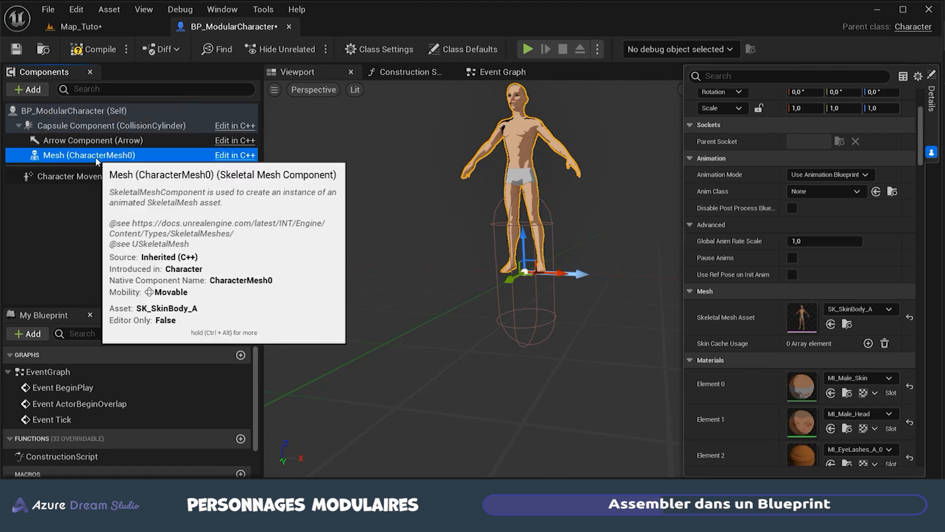
left_click(132, 247)
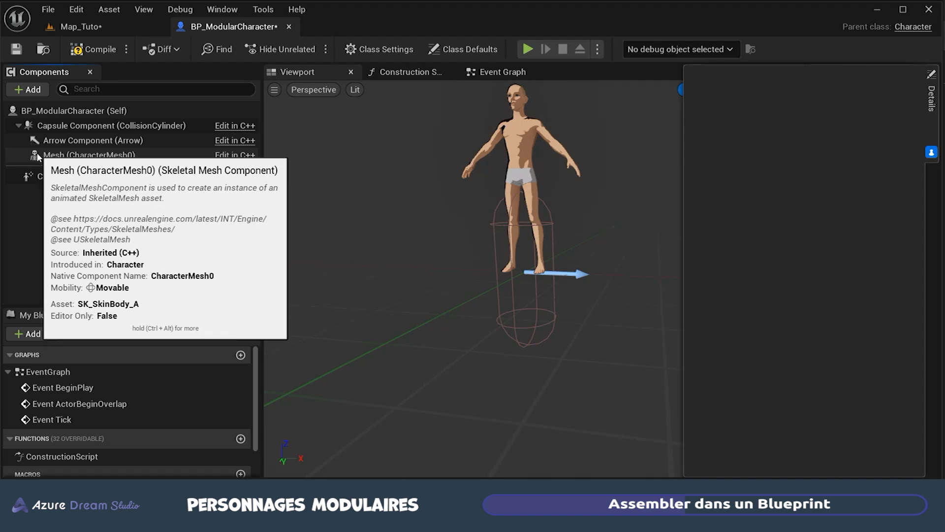
left_click(67, 129)
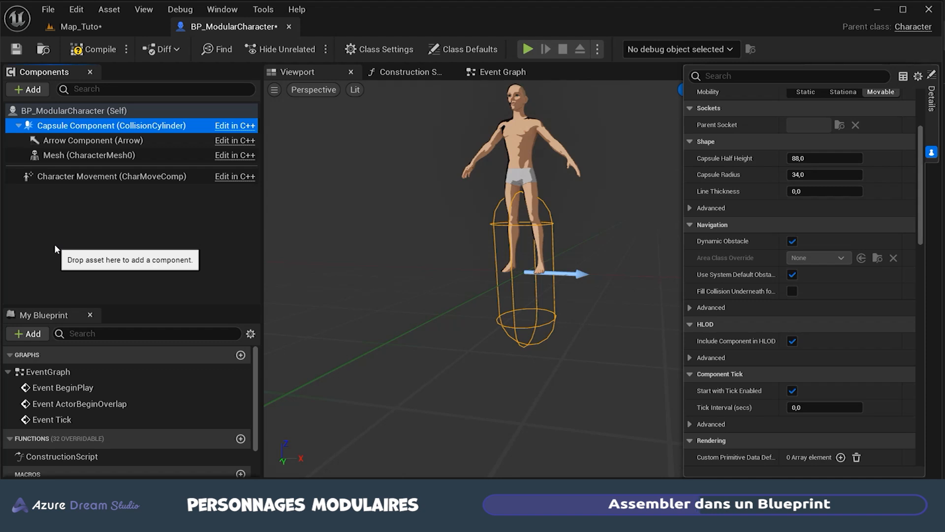
left_click(44, 157)
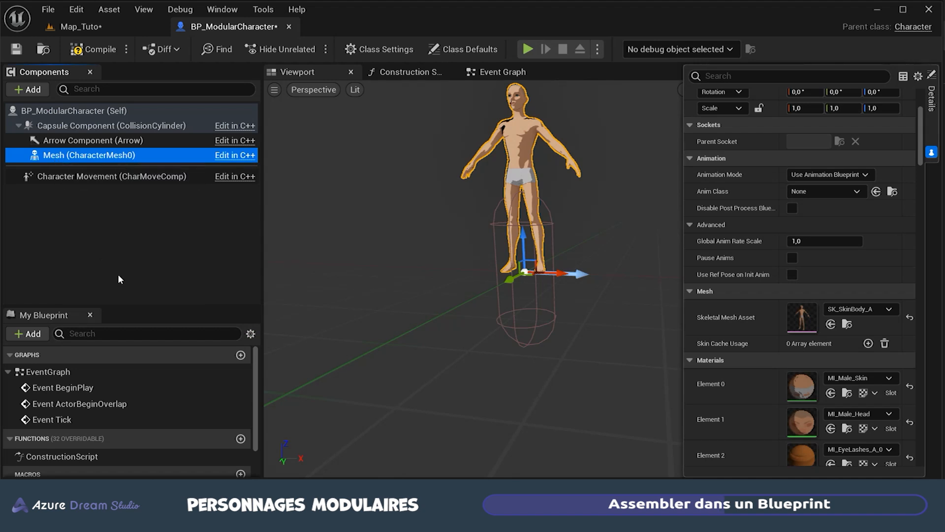
Compare the Skeletal Mesh entry offered for new components with SK_SkinBody_A selected as an asset and with no asset selected.
left_click(33, 90)
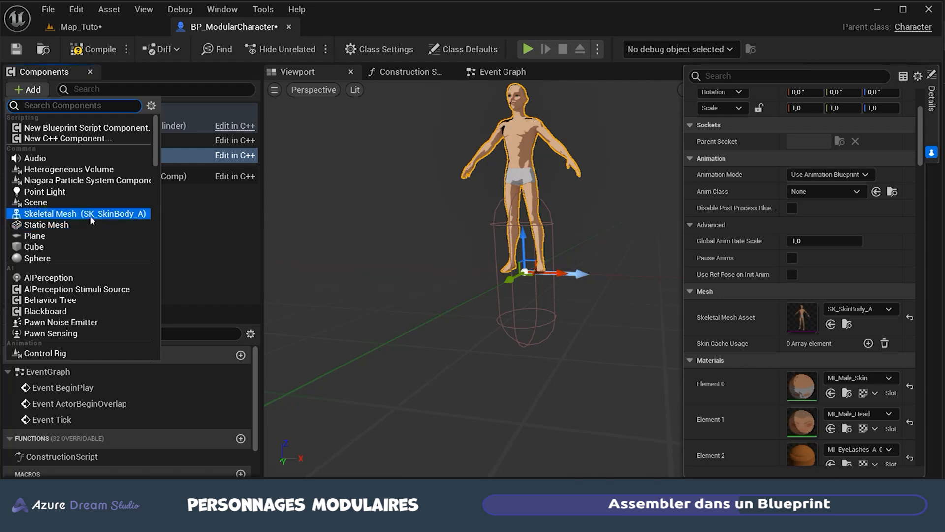
left_click(253, 238)
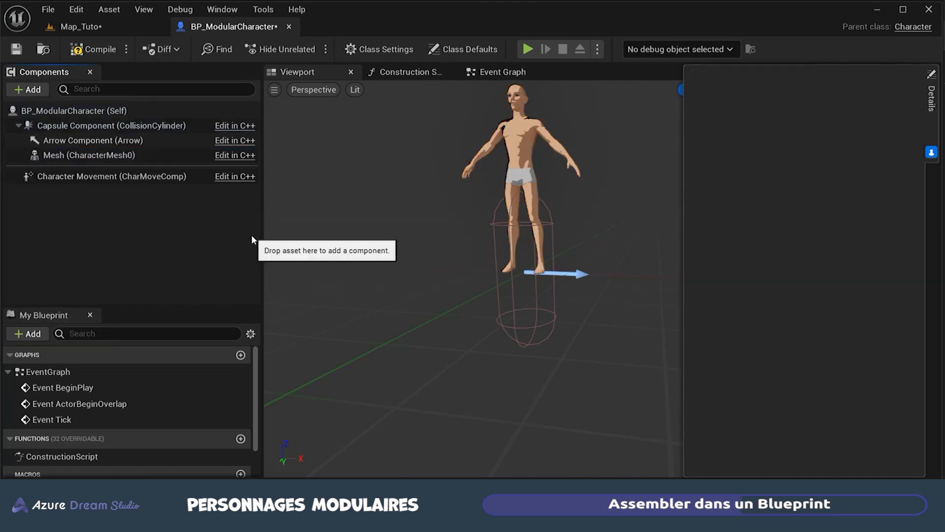
key("ctrl+space")
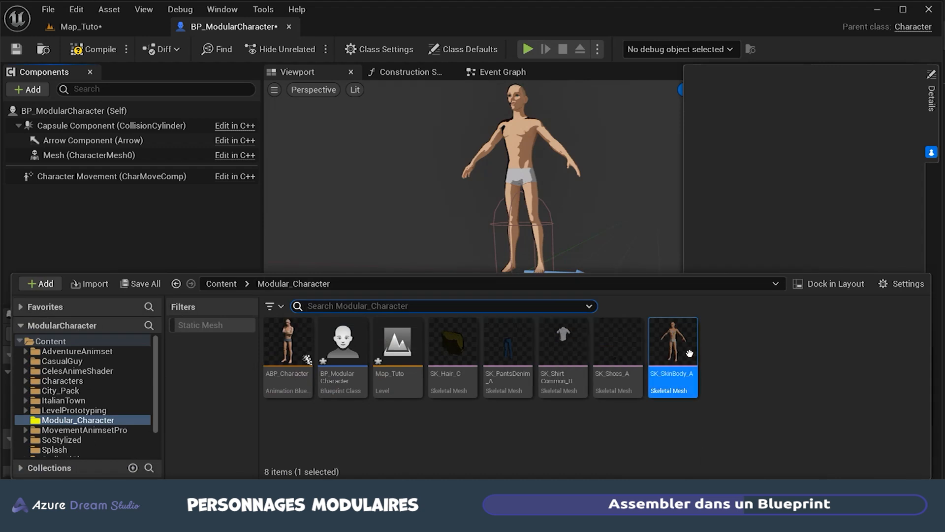
mouse_move(685, 337)
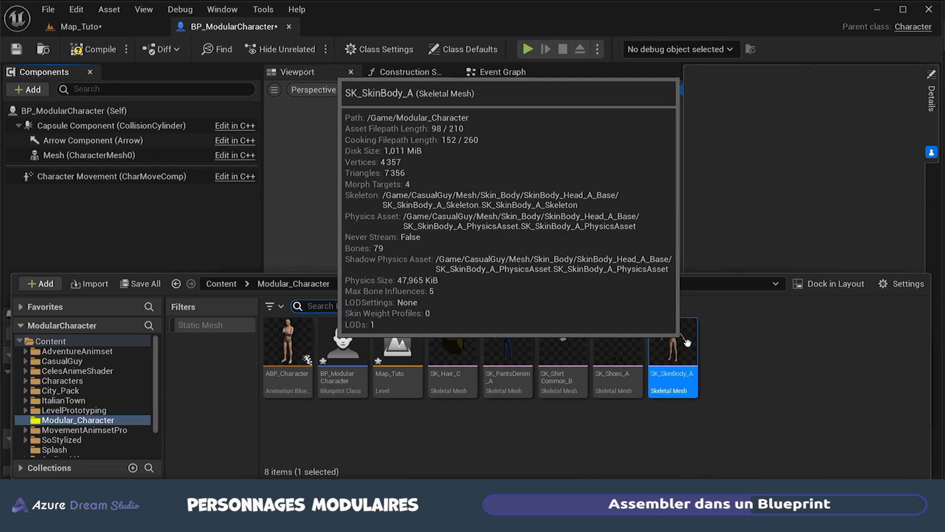
left_click(769, 350)
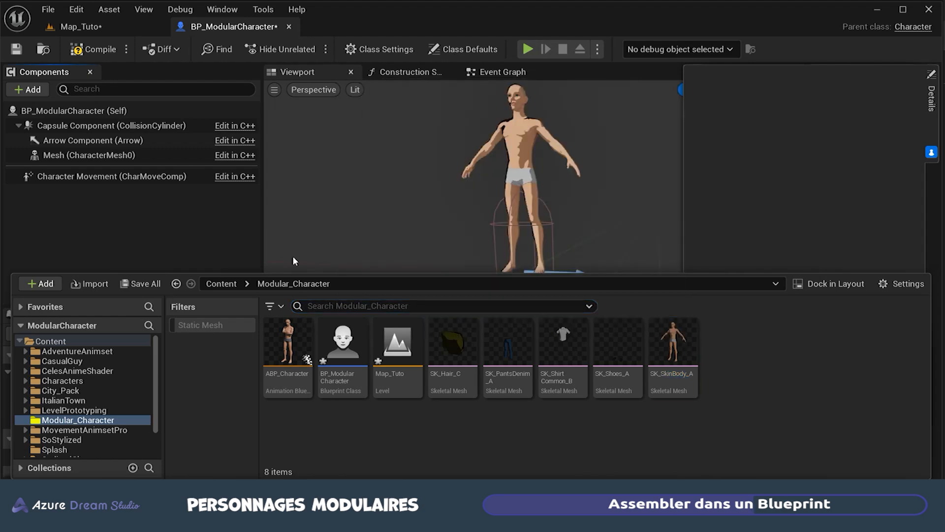
left_click(37, 91)
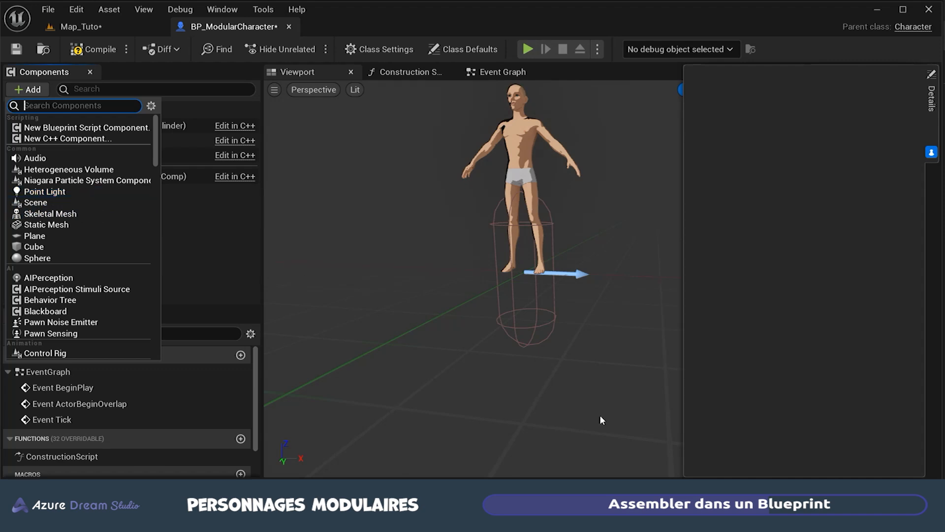
left_click(708, 397)
Add the SK_ShirtCommon_B skeletal mesh as a child component of the Mesh component in BP_ModularCharacter.
key("ctrl+space")
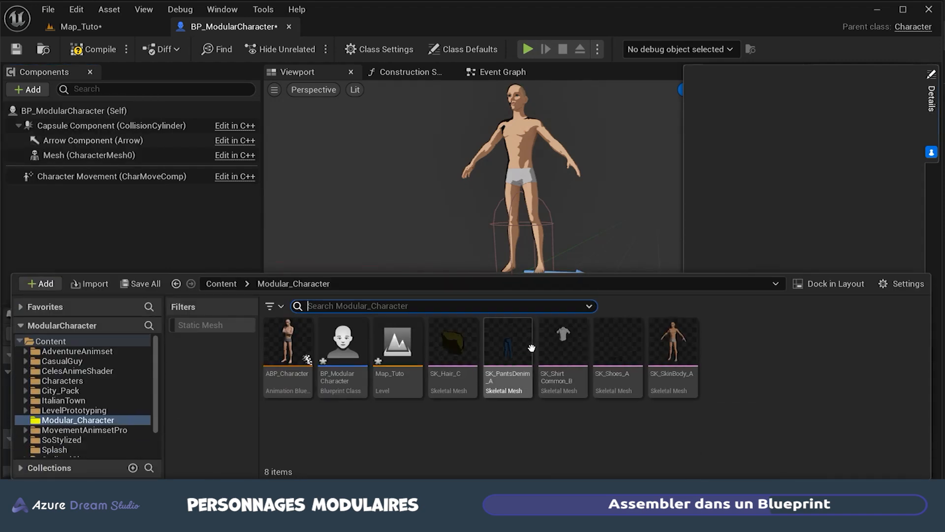
left_click(561, 338)
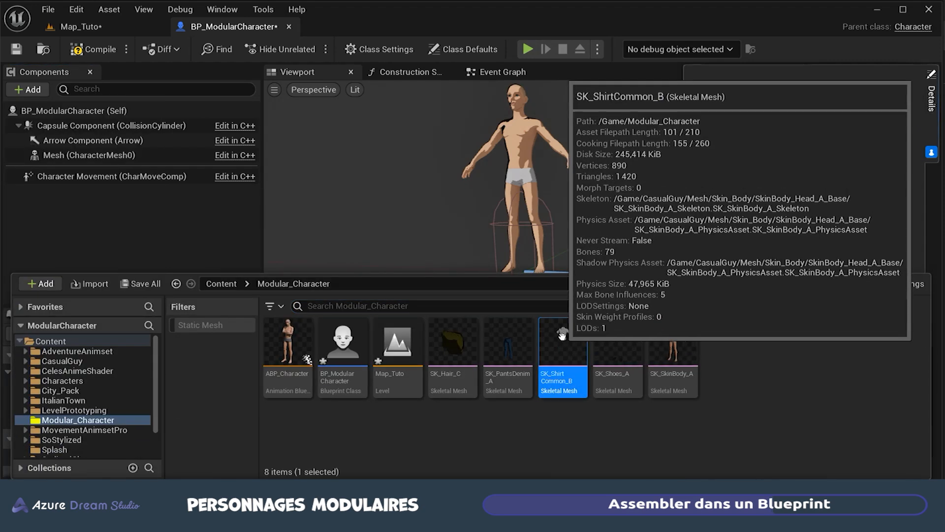
left_click(51, 155)
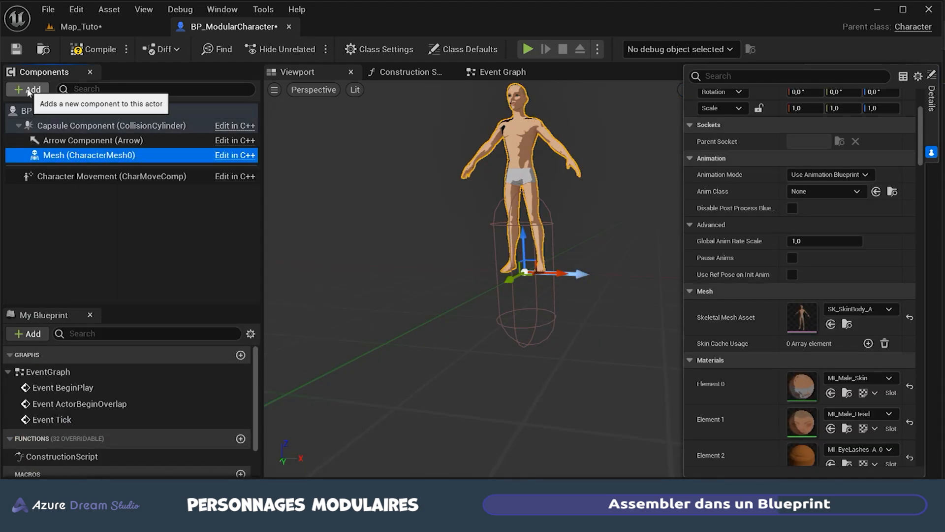
left_click(28, 90)
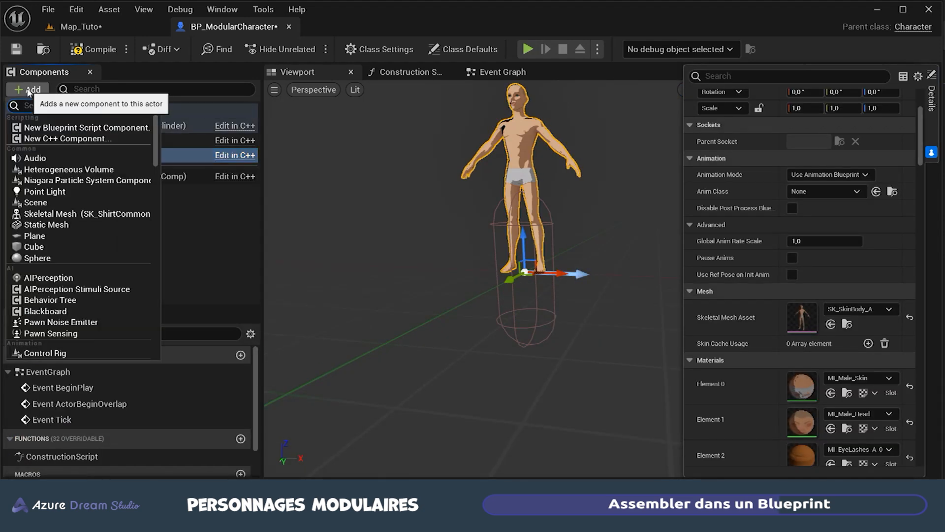
left_click(109, 213)
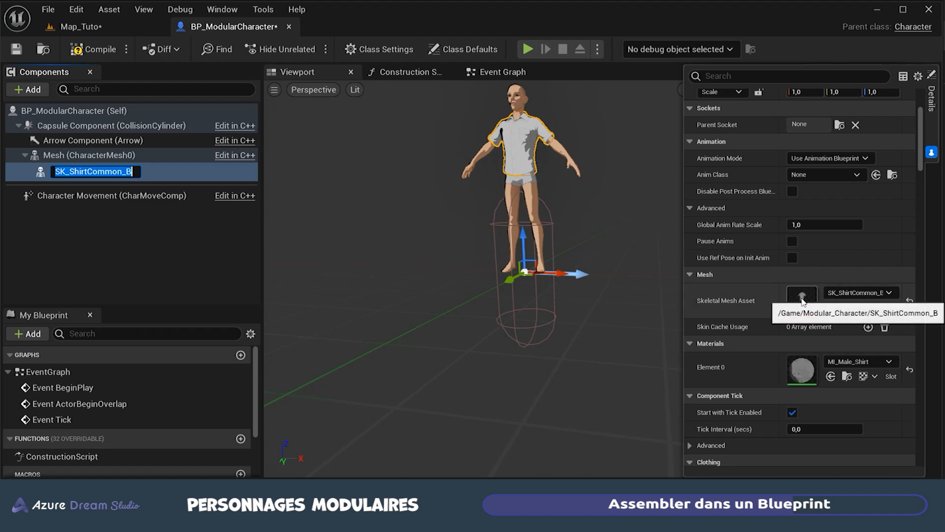
left_click(84, 231)
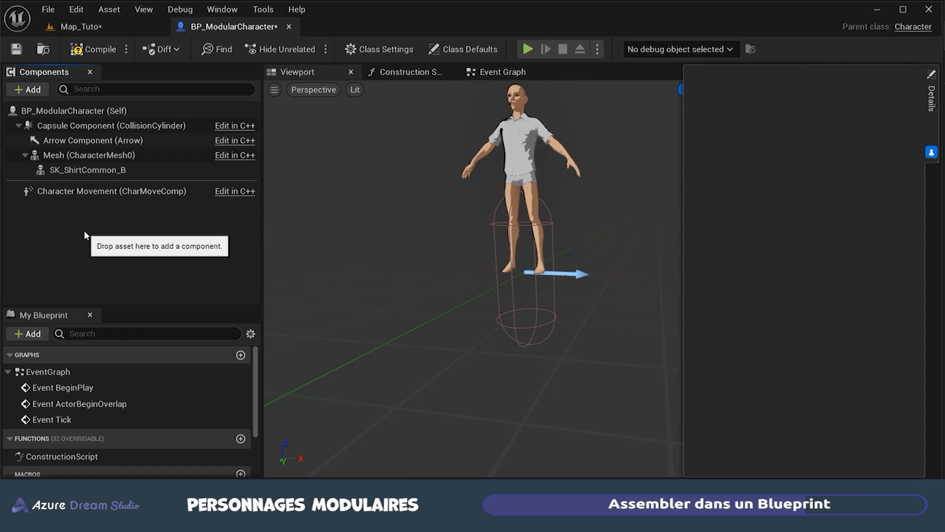
Add SK_Hair_C, SK_PantsDenim_A and SK_Shoes_A together as skeletal mesh components under the Mesh component.
key("ctrl+space")
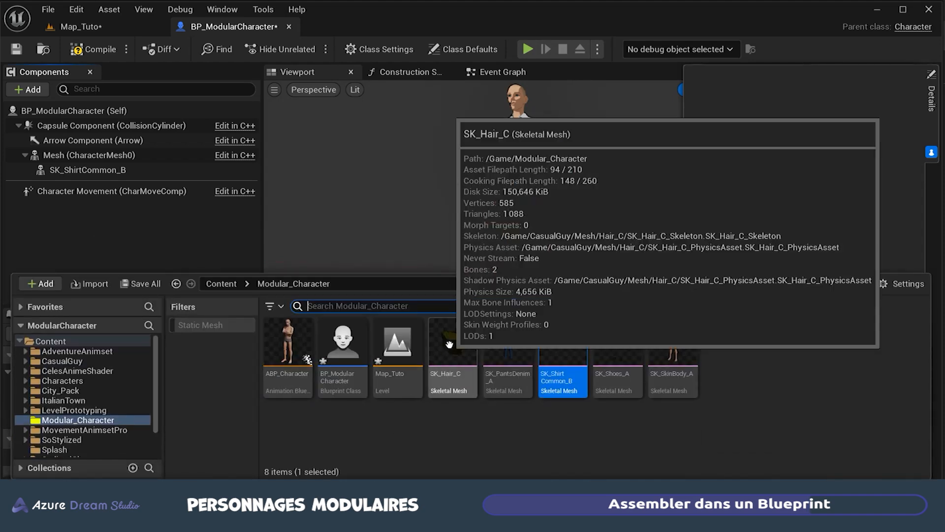
left_click(453, 348)
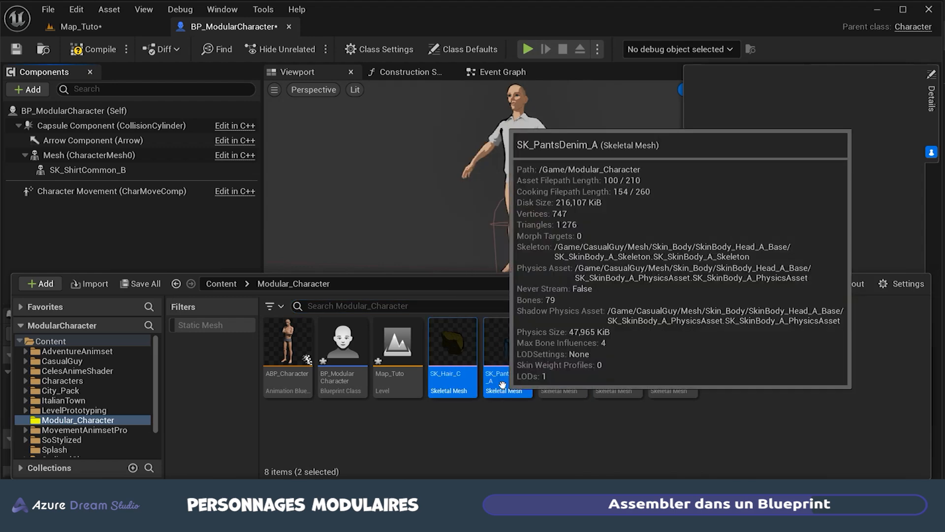
left_click(618, 379, "ctrl")
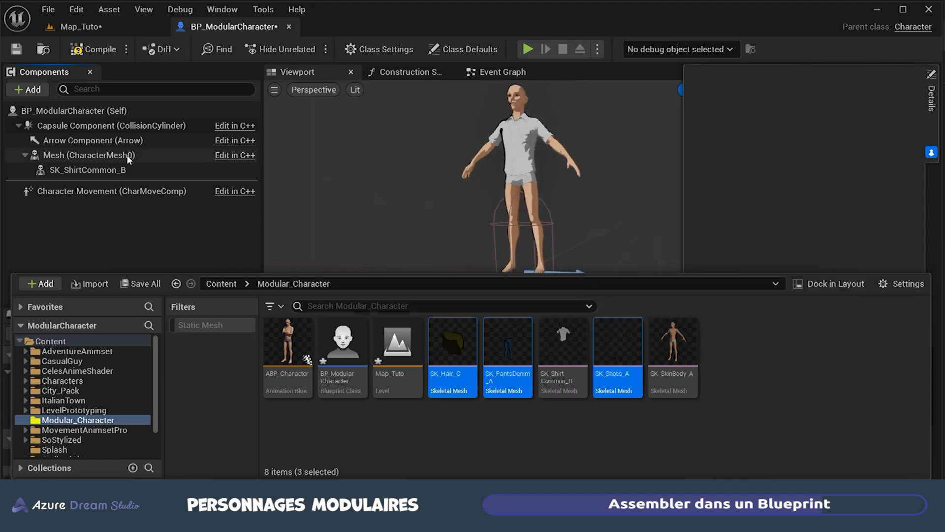
left_click(77, 155)
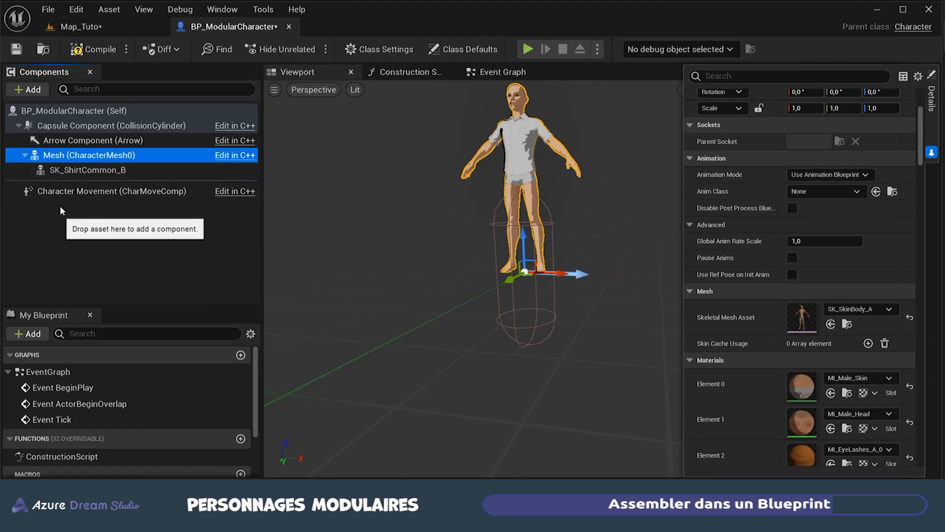
left_click(19, 92)
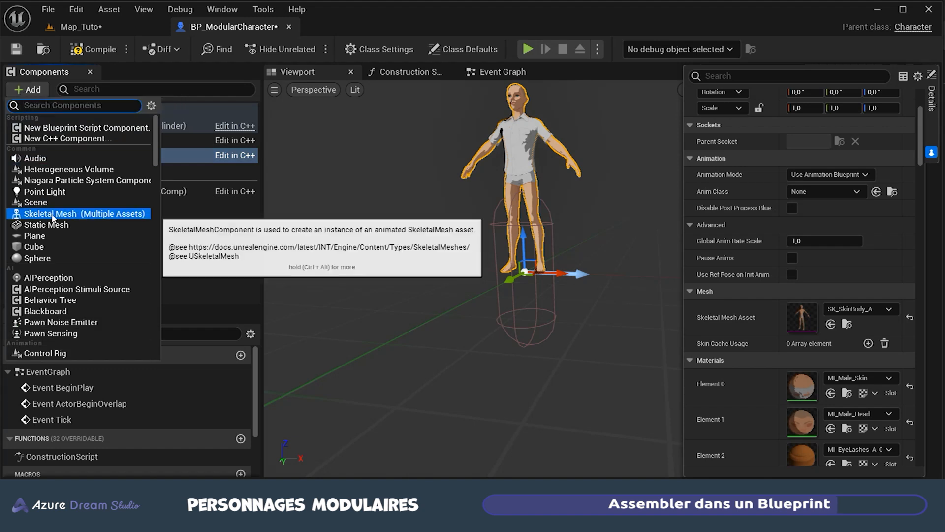
left_click(133, 215)
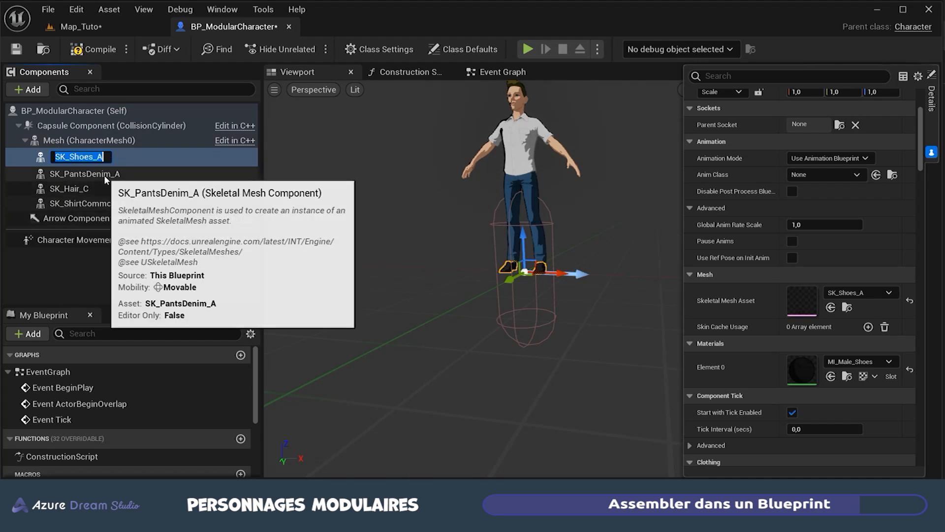
left_click(95, 143)
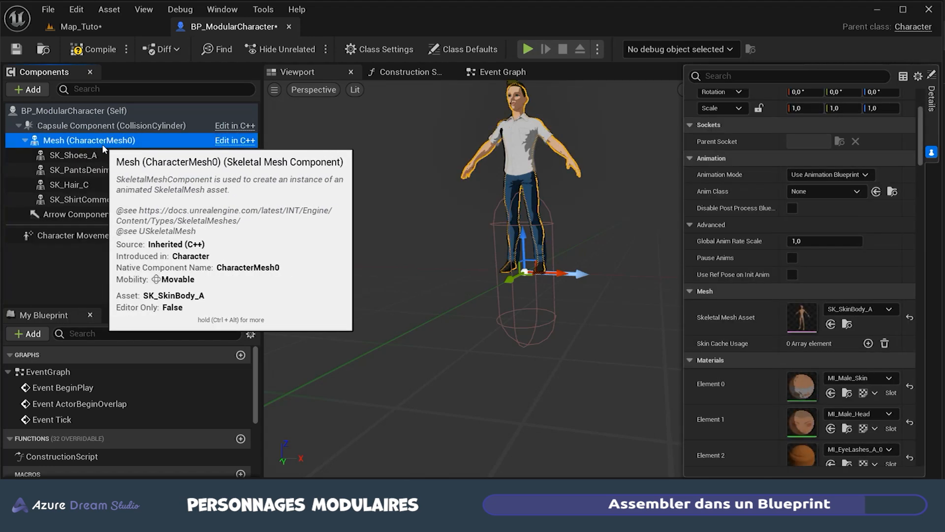
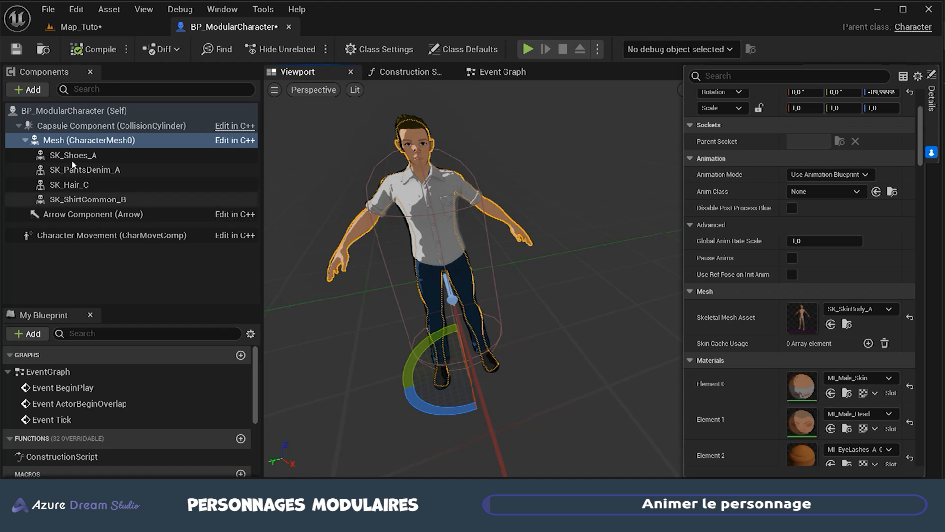
Look at the separate character meshes in Map_Tuto and return to BP_ModularCharacter.
mouse_move(74, 217)
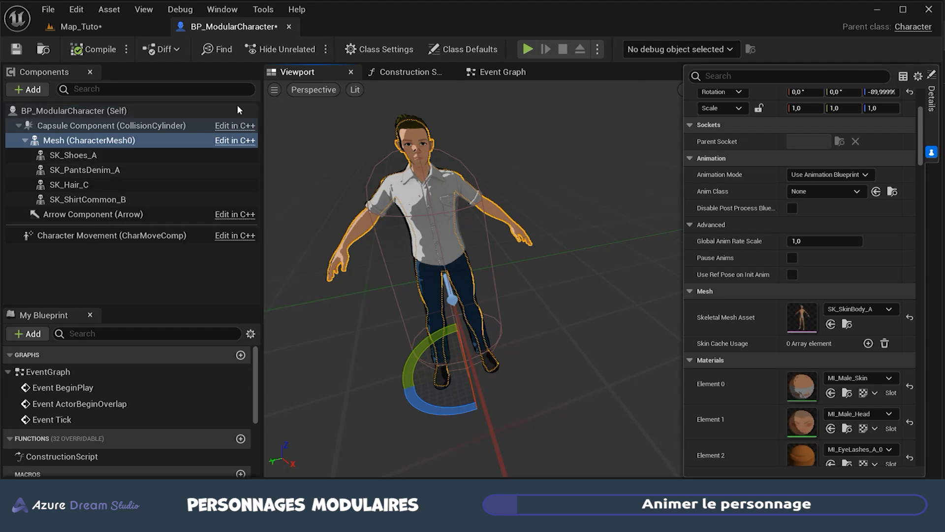
left_click(78, 27)
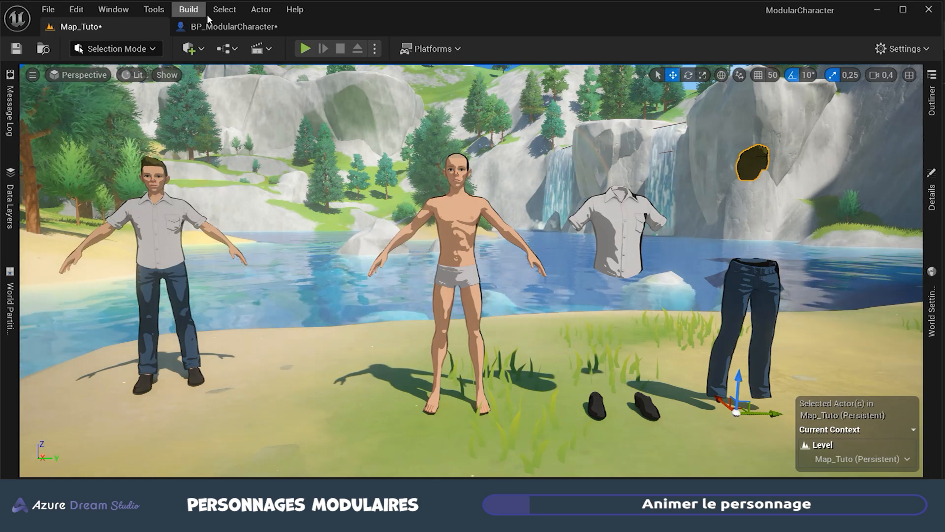
left_click(222, 29)
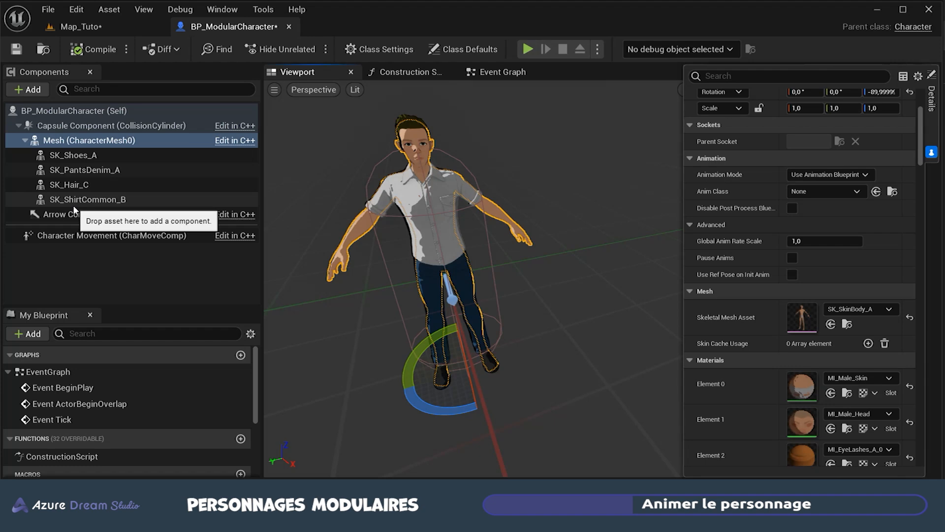
Assign ABP_Character as the Anim Class of the Mesh component and its shoes, trousers, hair and shirt components together, and compile the Blueprint.
left_click(250, 264)
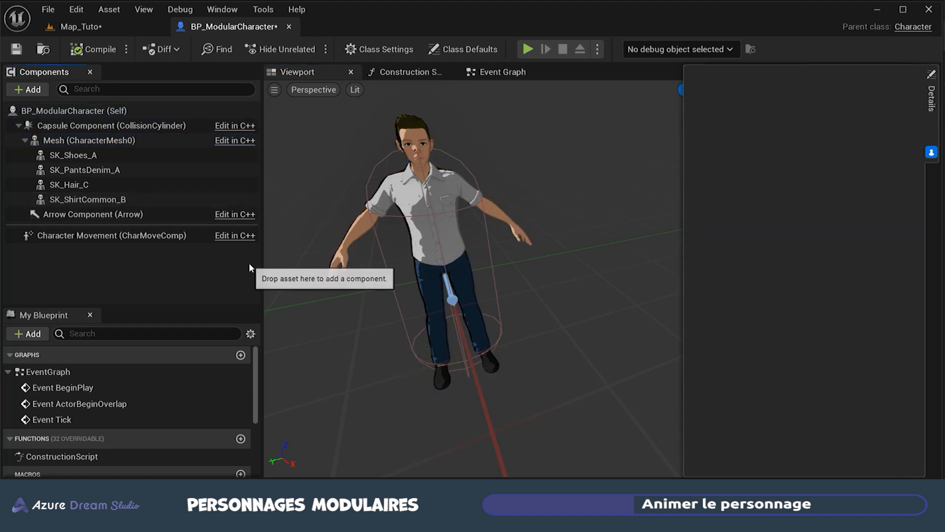
key("ctrl+space")
left_click(291, 345)
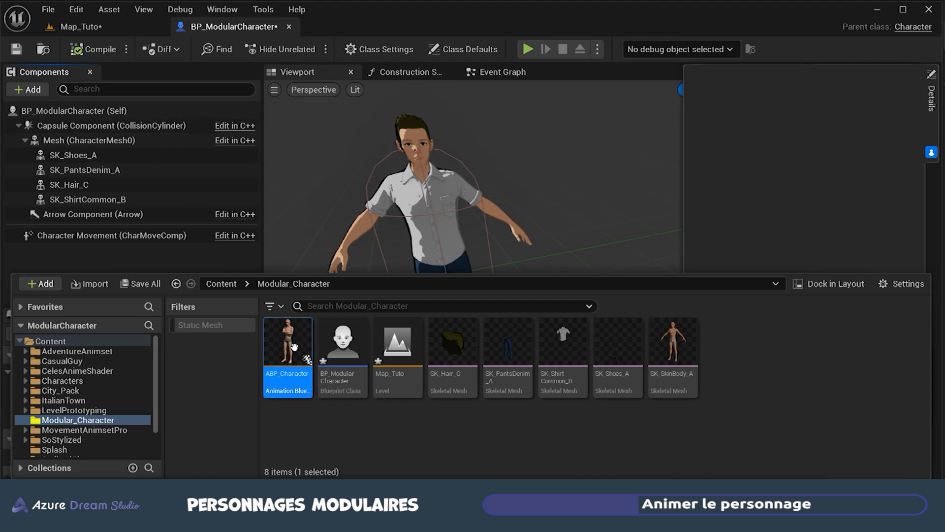
mouse_move(285, 340)
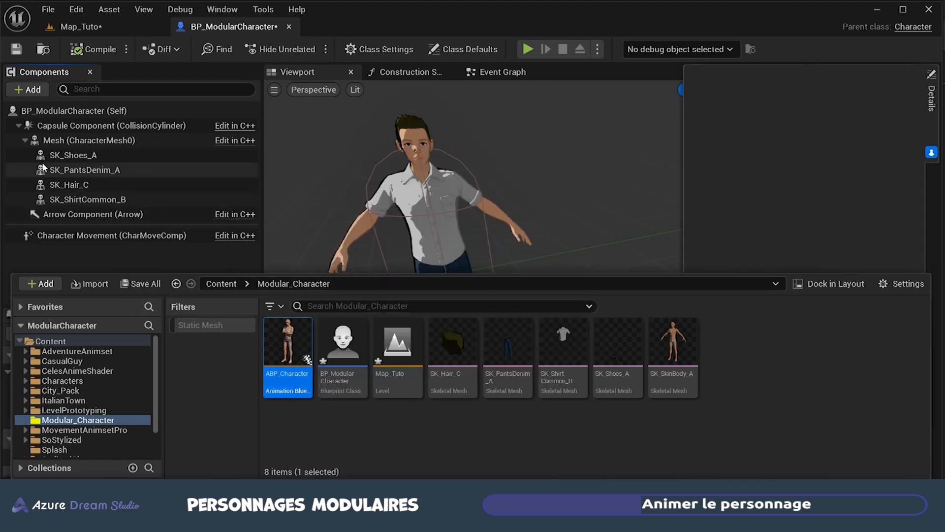
left_click(58, 140)
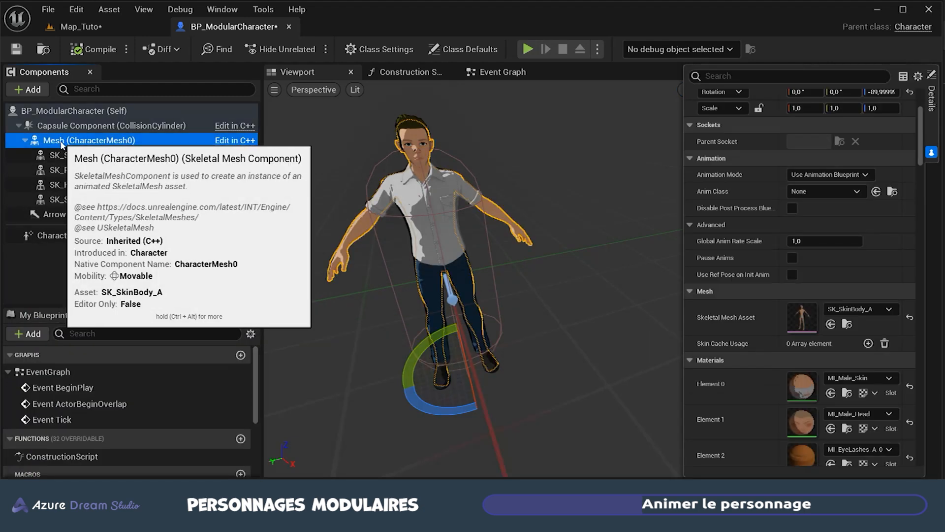
left_click(62, 199, "shift")
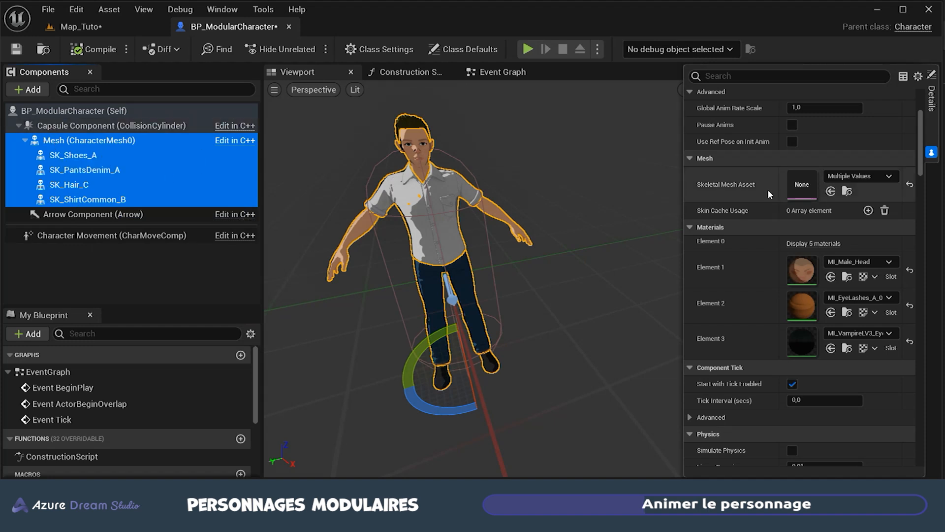
scroll(775, 226, "up", 4)
scroll(776, 227, "up", 1)
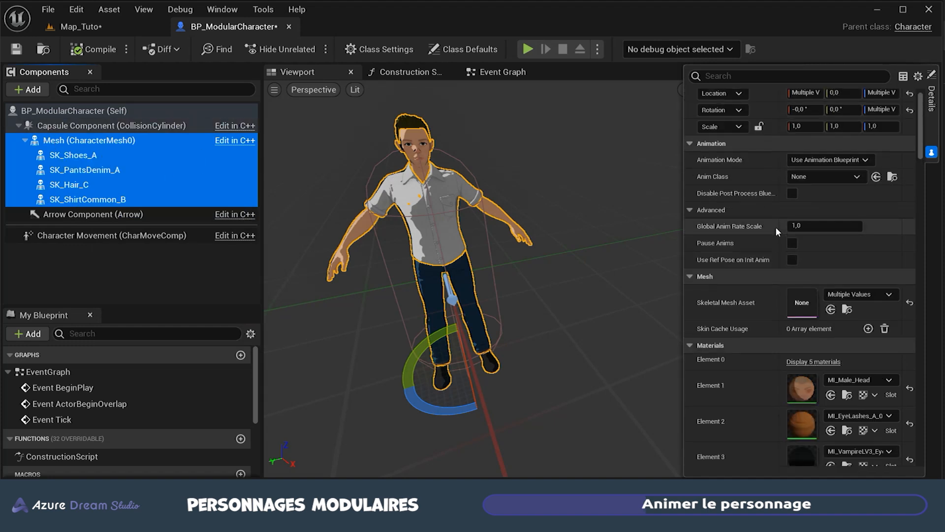
left_click(875, 179)
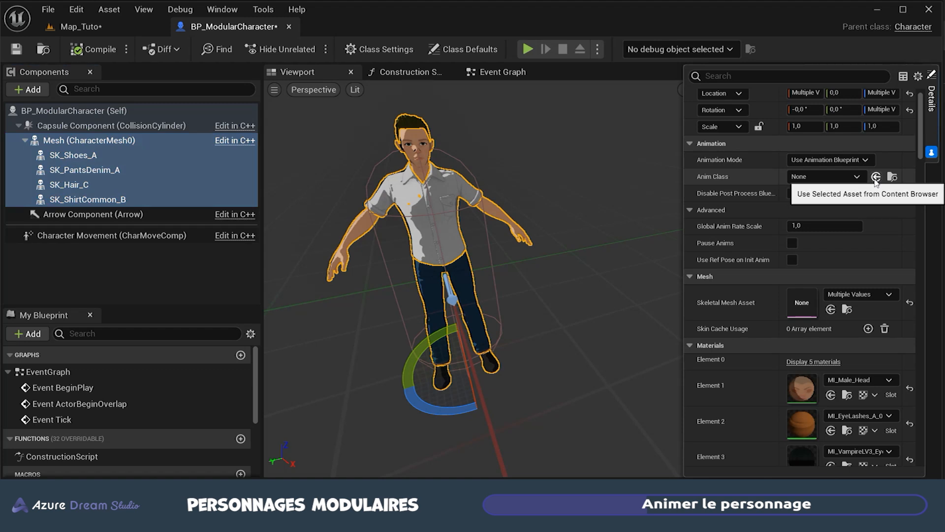
left_click(857, 177)
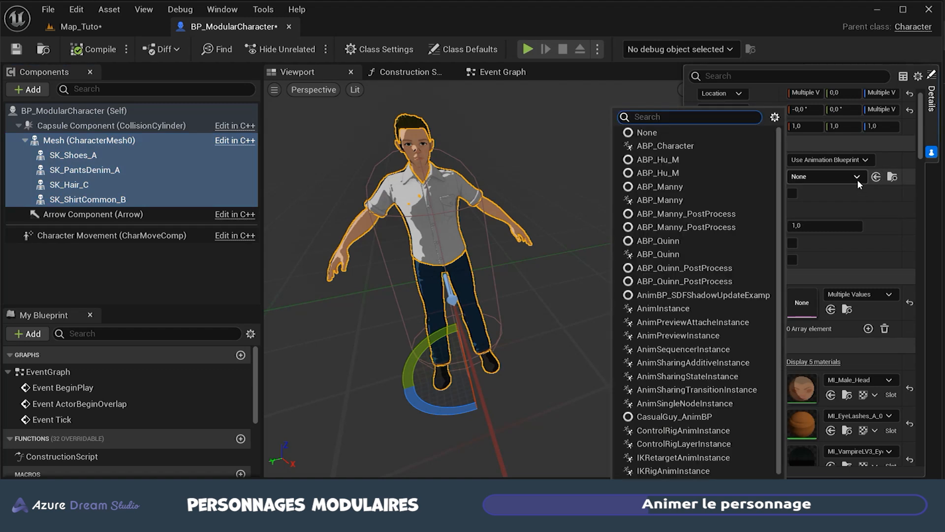
left_click(664, 145)
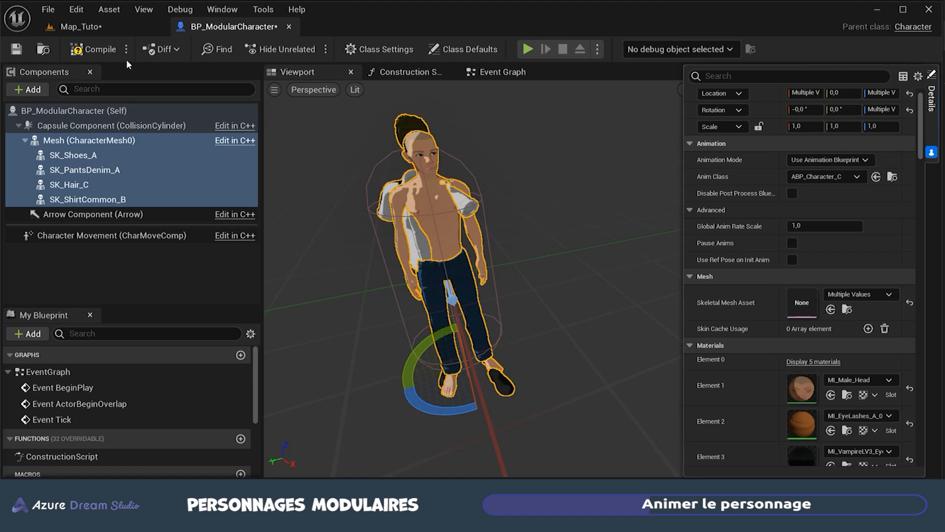
left_click(90, 51)
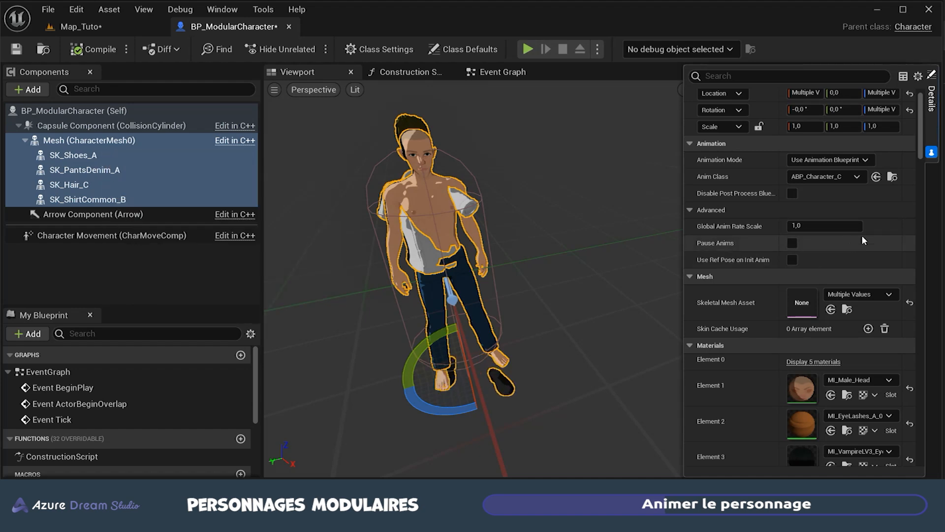
Reset the Anim Class of the Mesh component and all its child meshes to None and recompile the Blueprint.
left_click(856, 173)
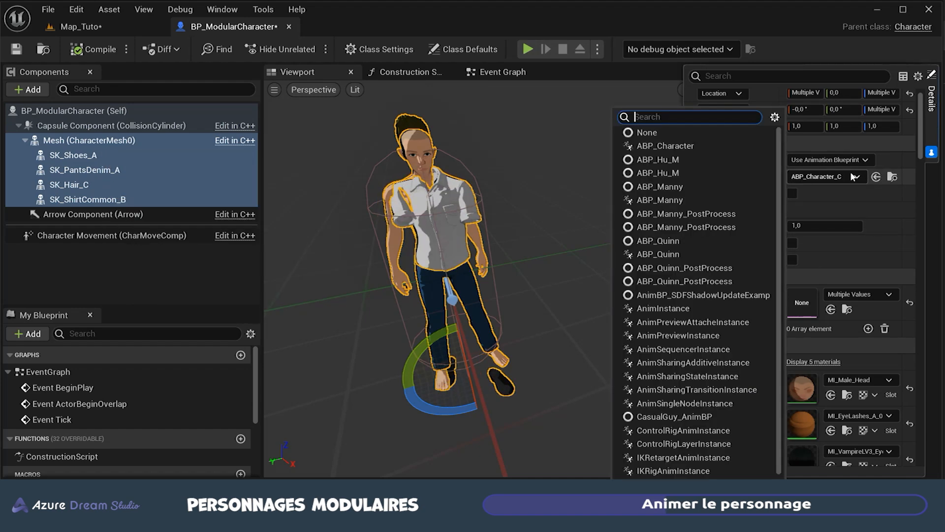
left_click(658, 132)
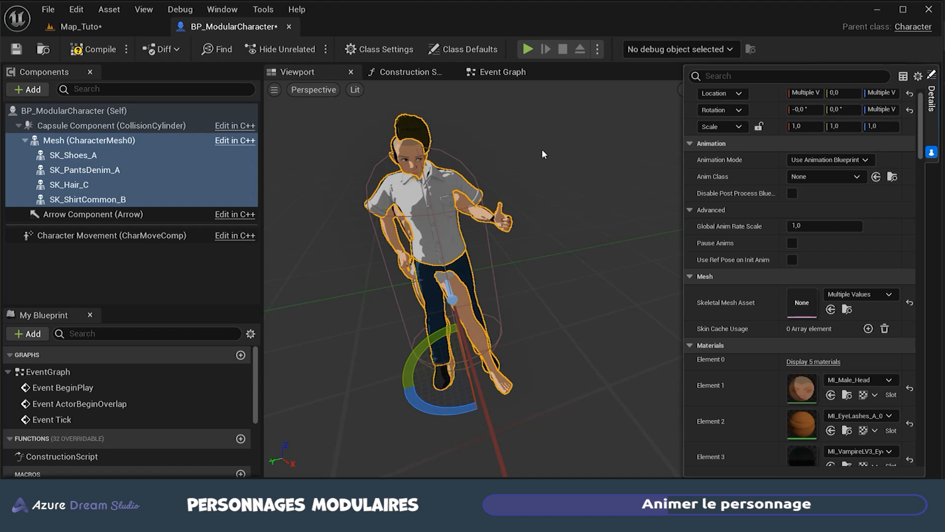
left_click(92, 52)
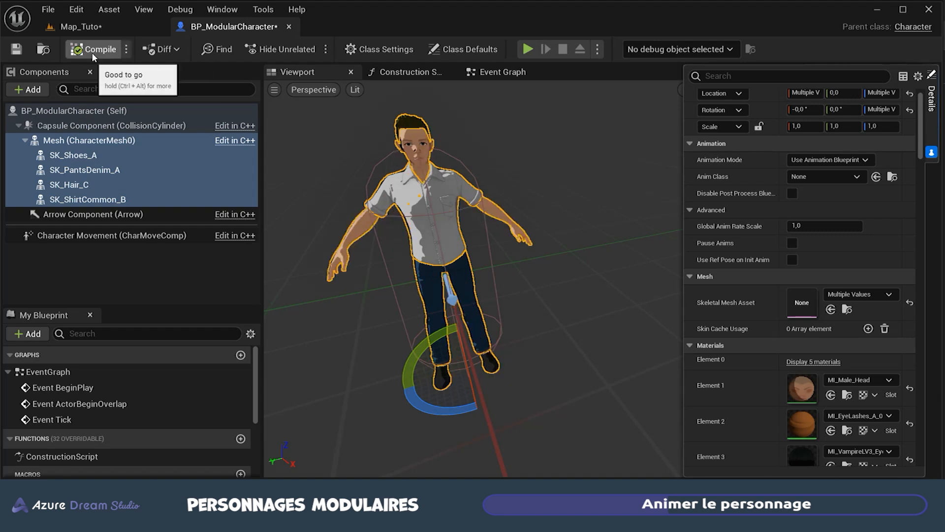
left_click(563, 419)
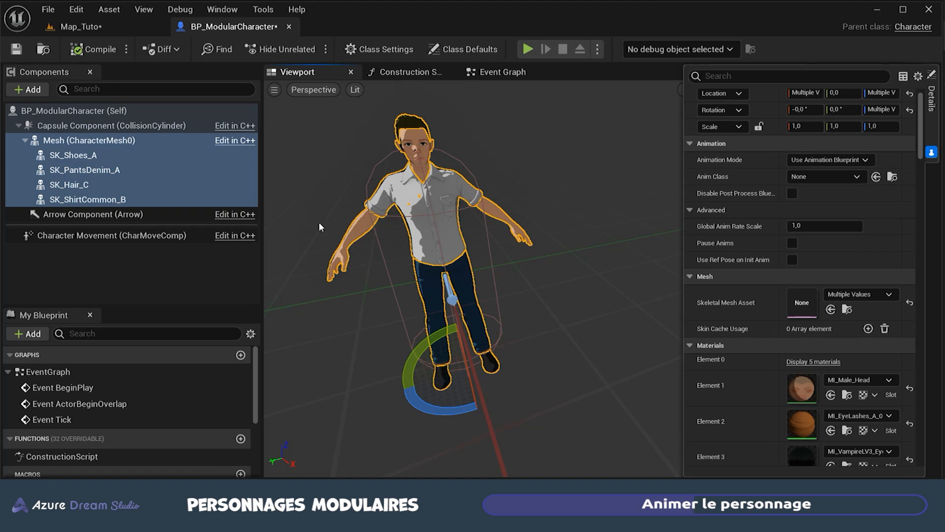
Assign ABP_Character as the Anim Class of the parent Mesh component only and compile the Blueprint.
left_click(49, 140)
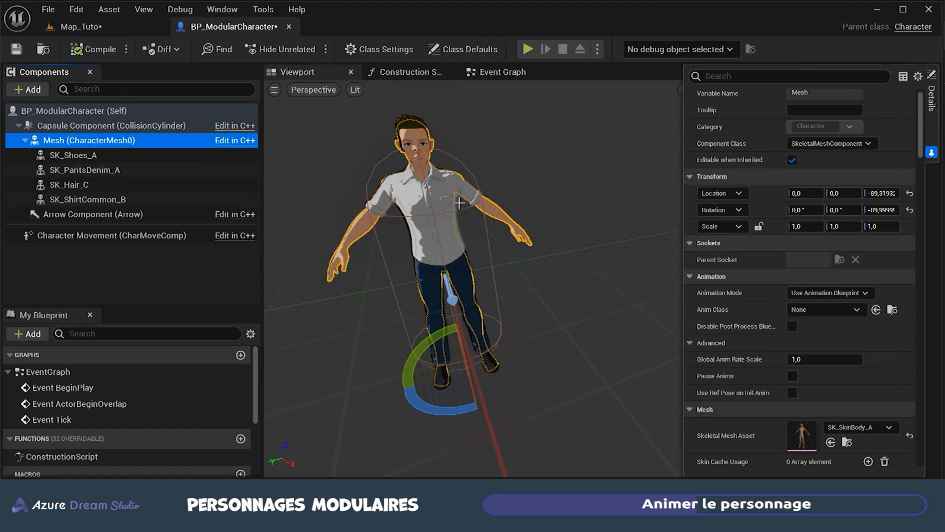
left_click(835, 309)
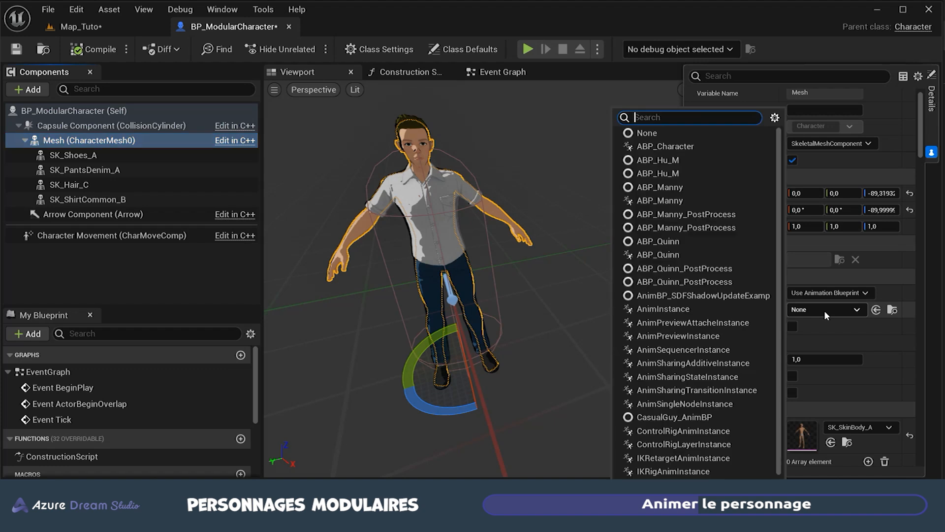
left_click(665, 146)
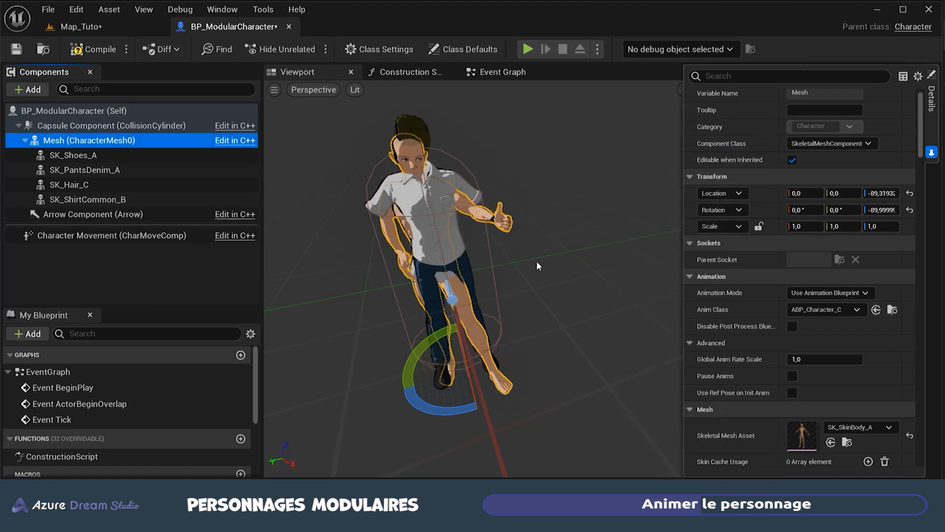
left_click(95, 49)
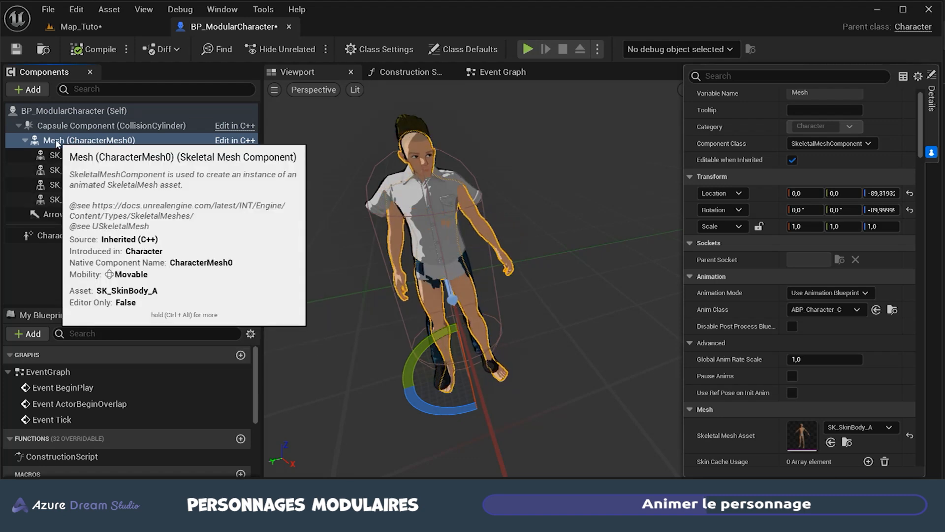
Inspect the animation settings of the shoes, trousers, hair and shirt components under Mesh.
left_click(83, 157)
left_click(84, 170)
left_click(81, 187)
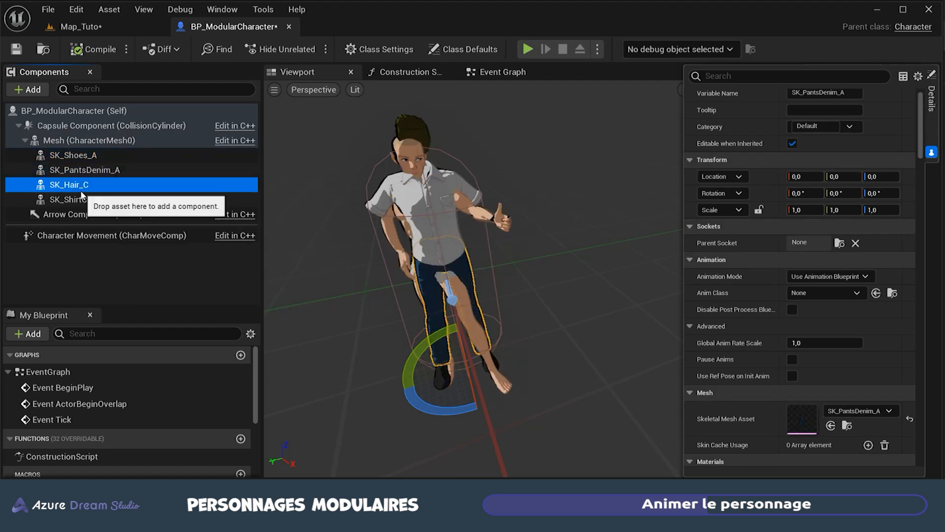
left_click(77, 201)
left_click(77, 189)
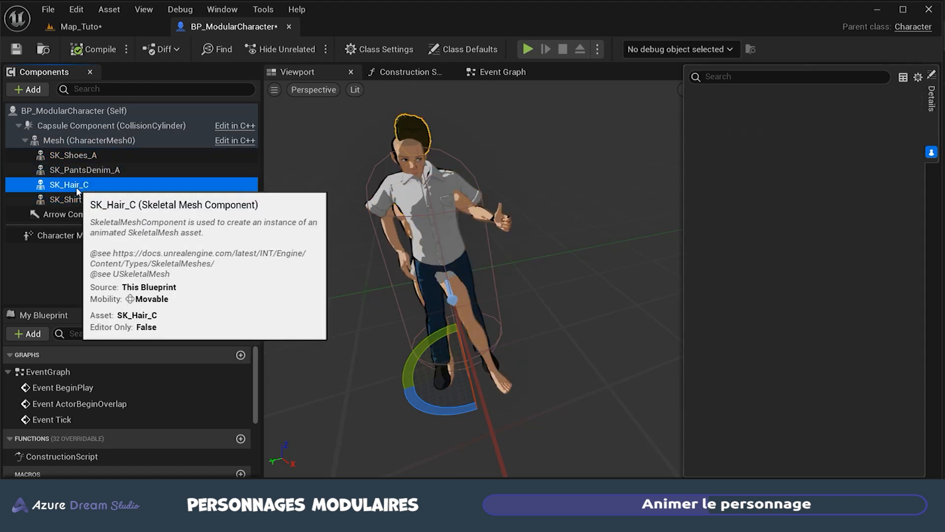
left_click(74, 157)
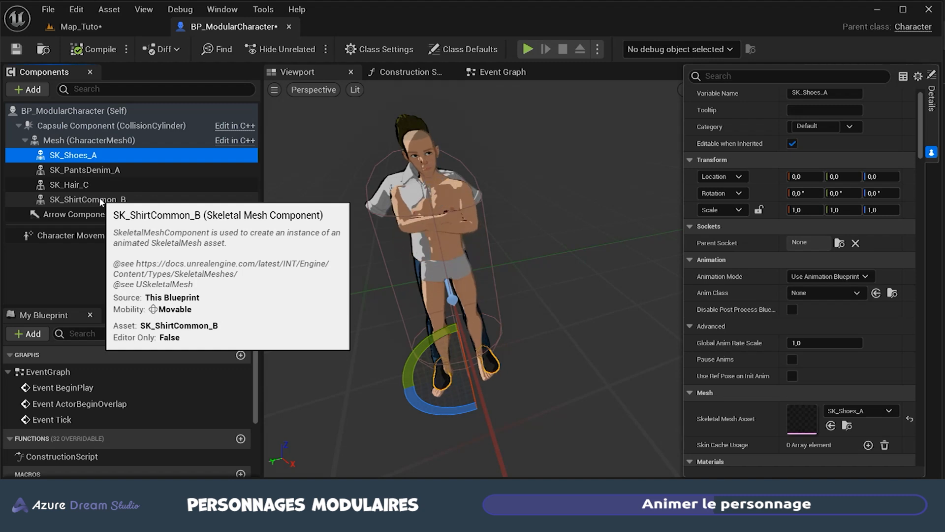
In the Construction Script, add a reference to the Mesh component and a Set Leader Pose Component node from it.
left_click(420, 73)
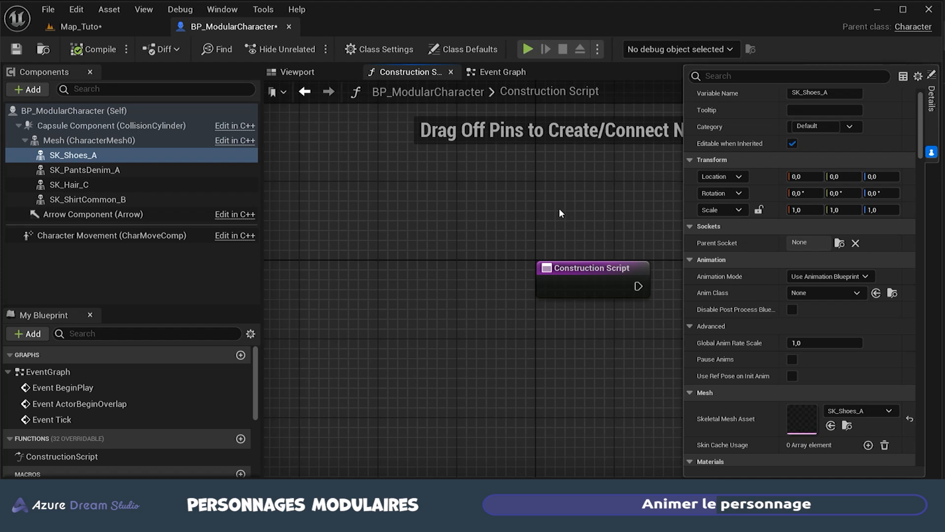
right_click_drag(588, 212, 371, 188)
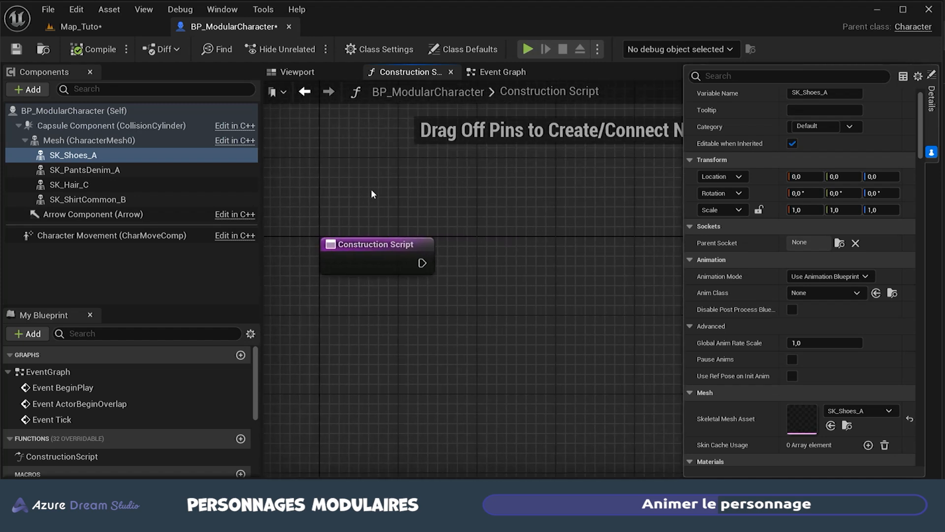
left_click(68, 141)
left_click_drag(67, 142, 469, 199)
left_click_drag(534, 209, 557, 251)
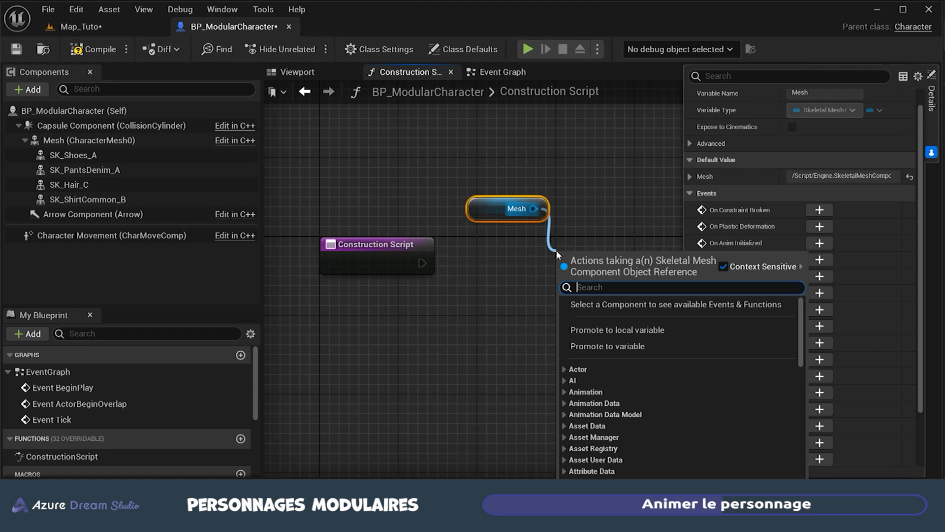
type("lead")
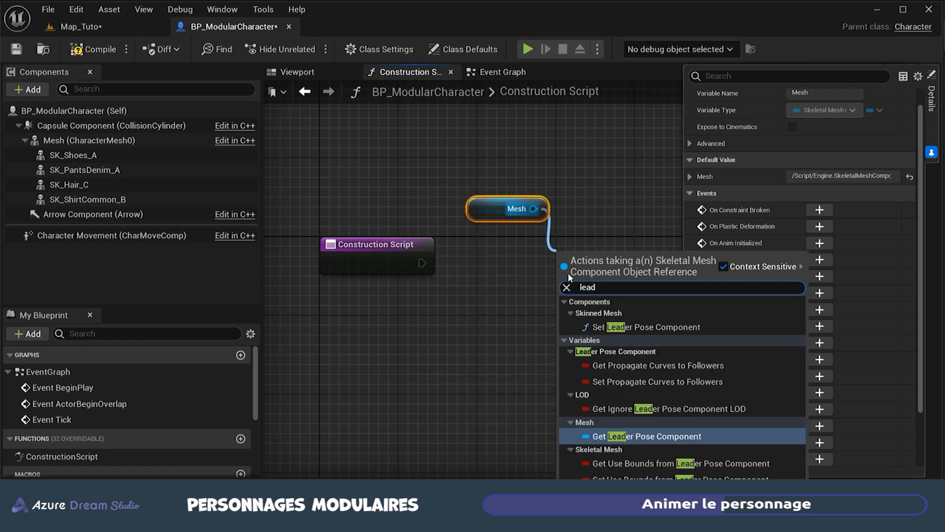
left_click(659, 328)
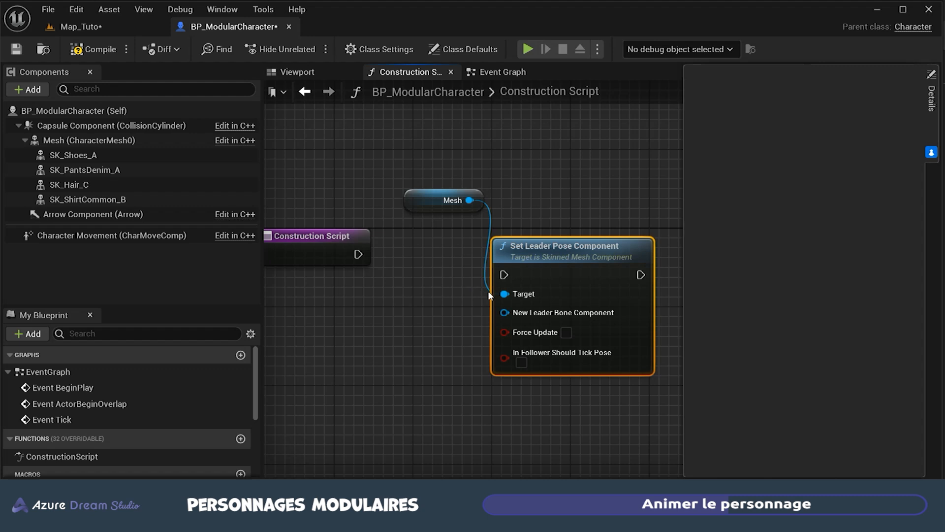
Disconnect Mesh from the Target input and connect it to New Leader Bone Component instead.
left_click(490, 224, "alt")
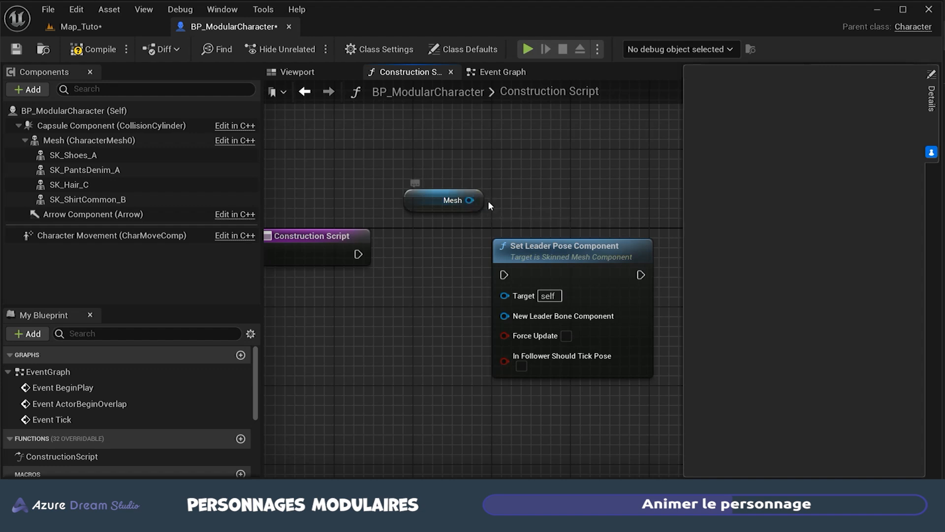
left_click_drag(473, 200, 503, 316)
left_click(431, 208)
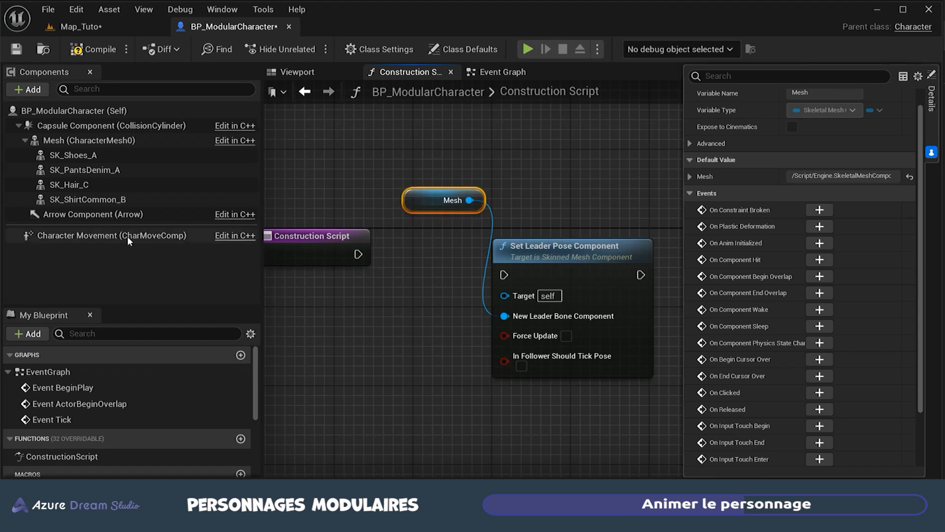
Add references to SK_Shoes_A, SK_PantsDenim_A, SK_Hair_C and SK_ShirtCommon_B and connect all four to the Target of Set Leader Pose Component.
left_click(65, 155)
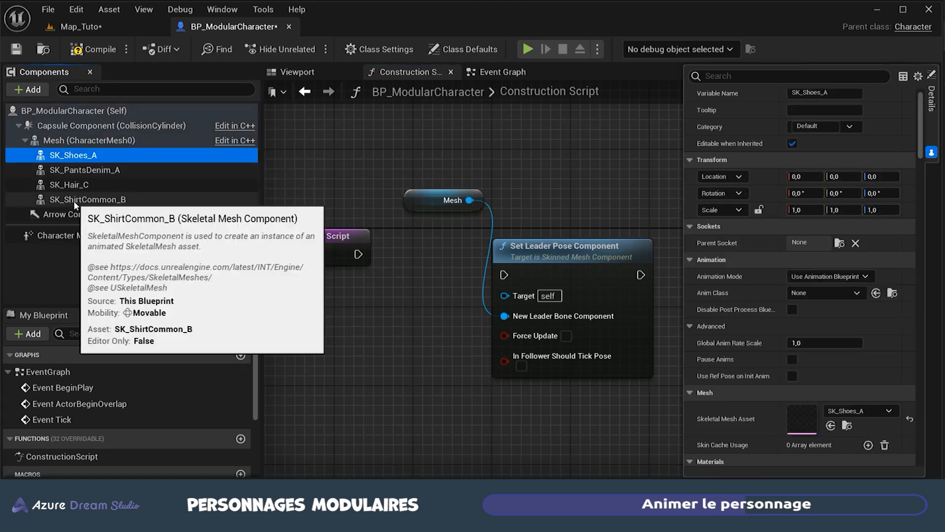
left_click(73, 200, "shift")
left_click_drag(69, 200, 383, 307)
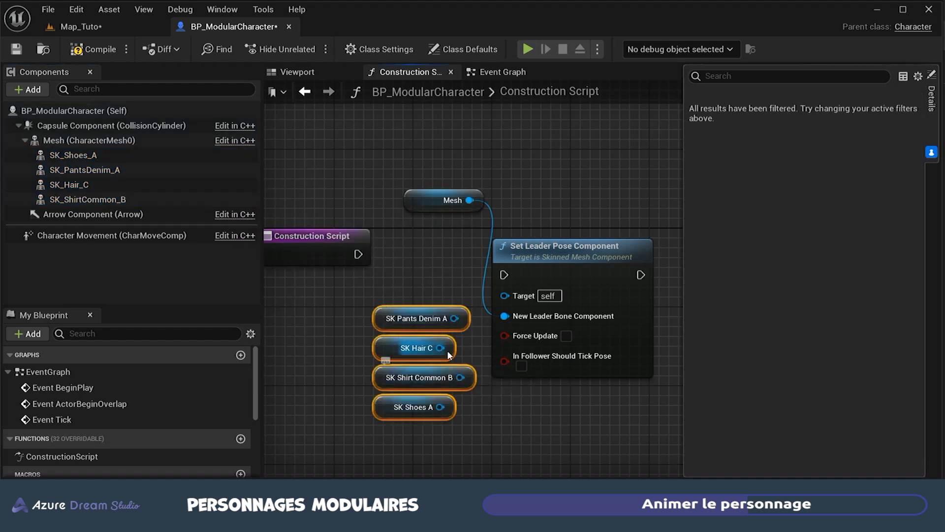
left_click_drag(454, 318, 501, 296)
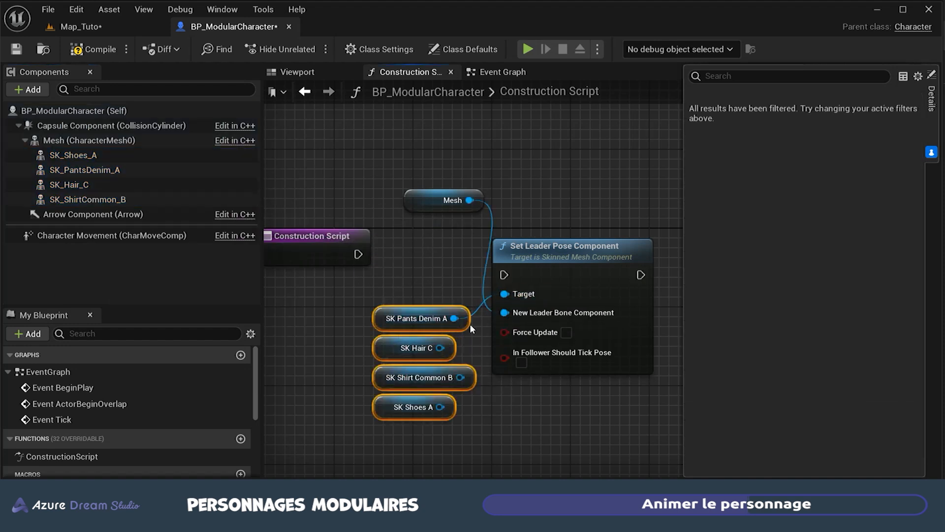
left_click_drag(440, 348, 502, 297)
left_click_drag(440, 406, 505, 295)
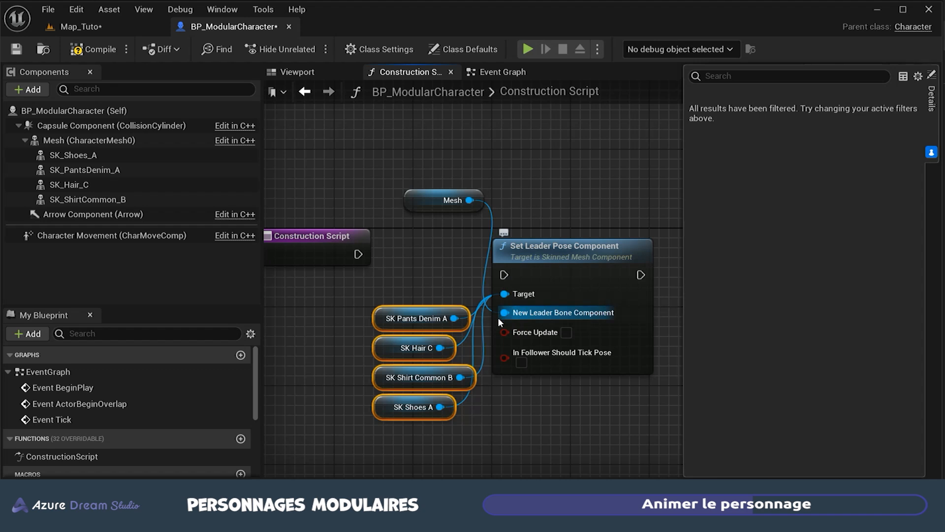
Connect the Construction Script execution output to Set Leader Pose Component and compile the Blueprint with the character preview showing.
left_click_drag(462, 154, 440, 226)
left_click_drag(358, 254, 505, 275)
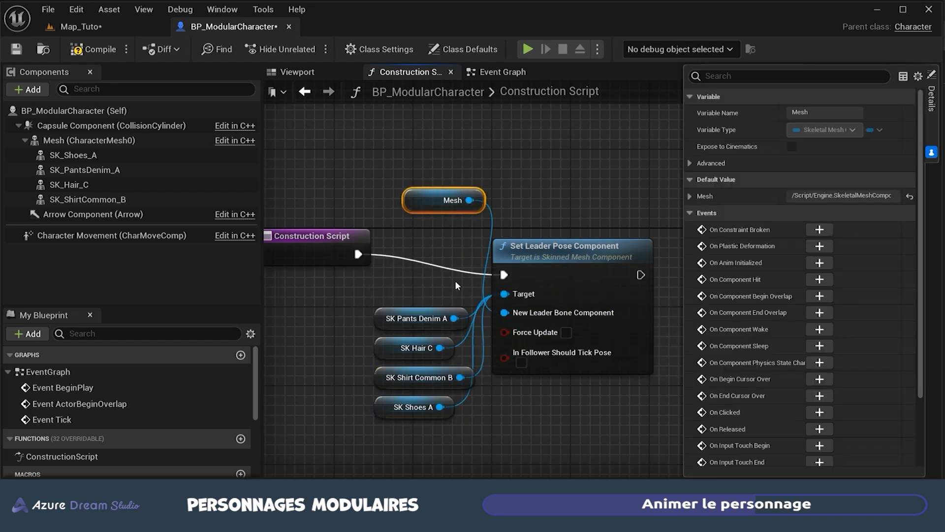
left_click(311, 73)
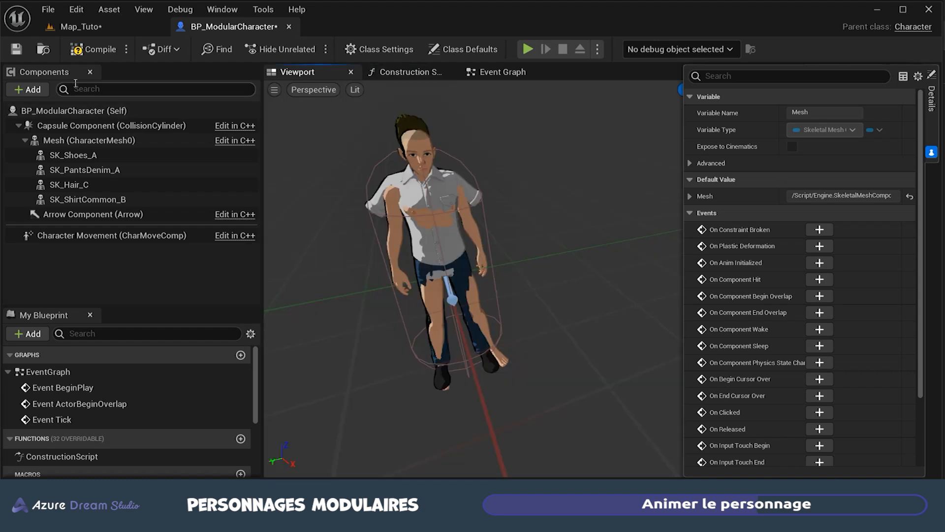
left_click(91, 53)
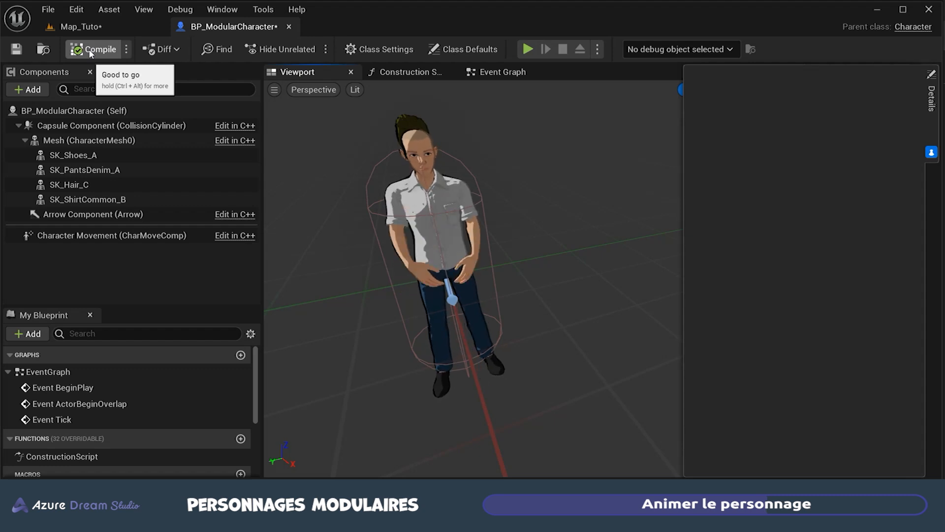
Delete the SK Hair C reference from the Construction Script, recompile the Blueprint and return to the character preview.
left_click(392, 75)
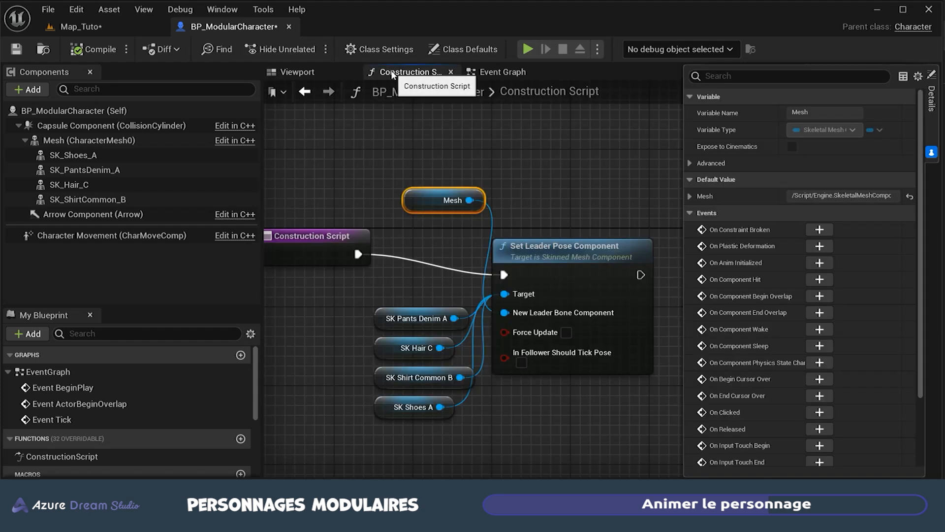
left_click(332, 398)
left_click_drag(387, 354, 568, 211)
key("Delete")
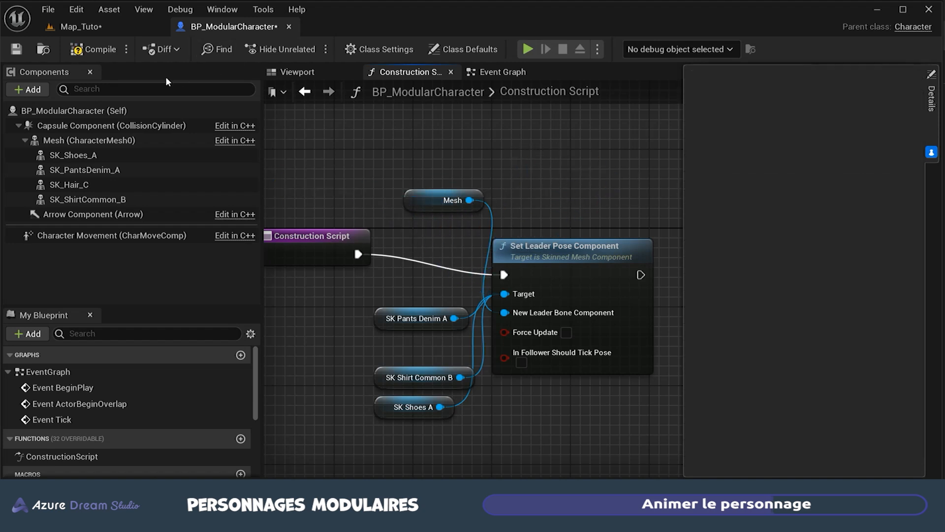
left_click(108, 52)
left_click(315, 72)
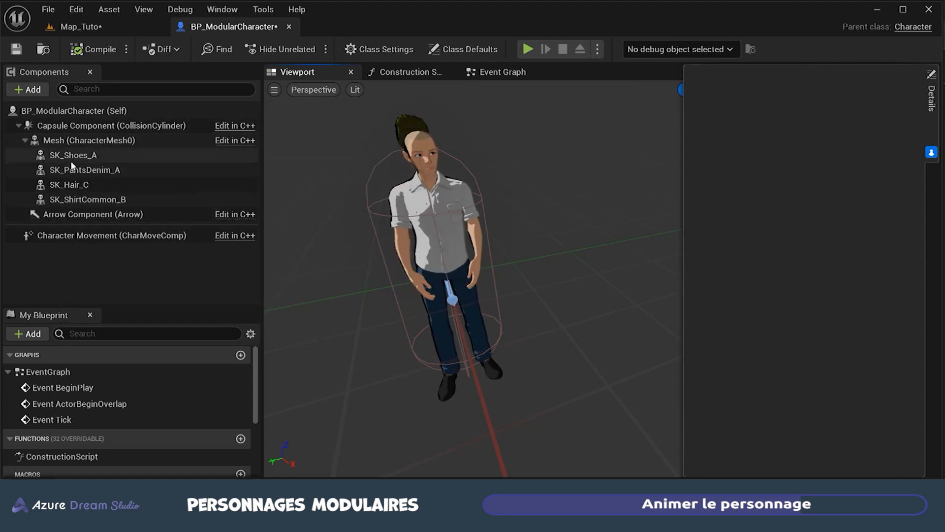
Select the SK_Hair_C component and search its available parent sockets for "head".
left_click(72, 184)
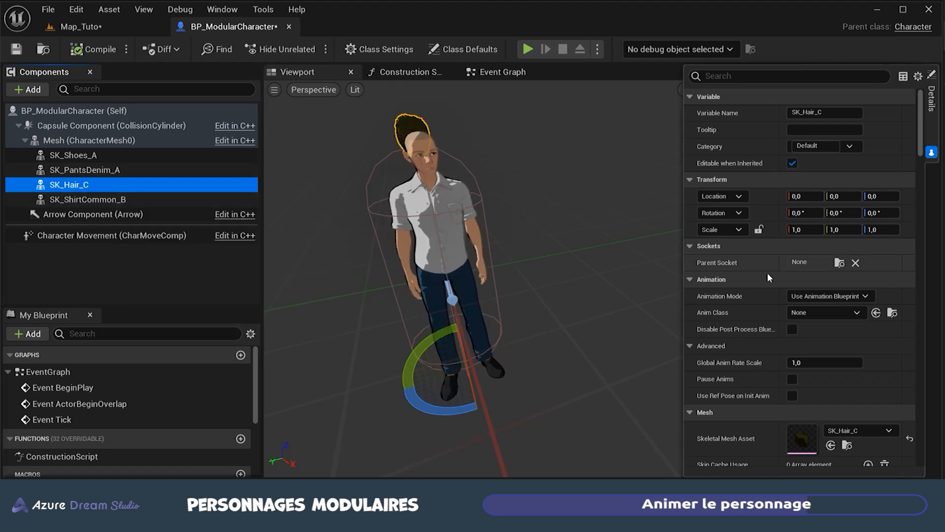
left_click(839, 263)
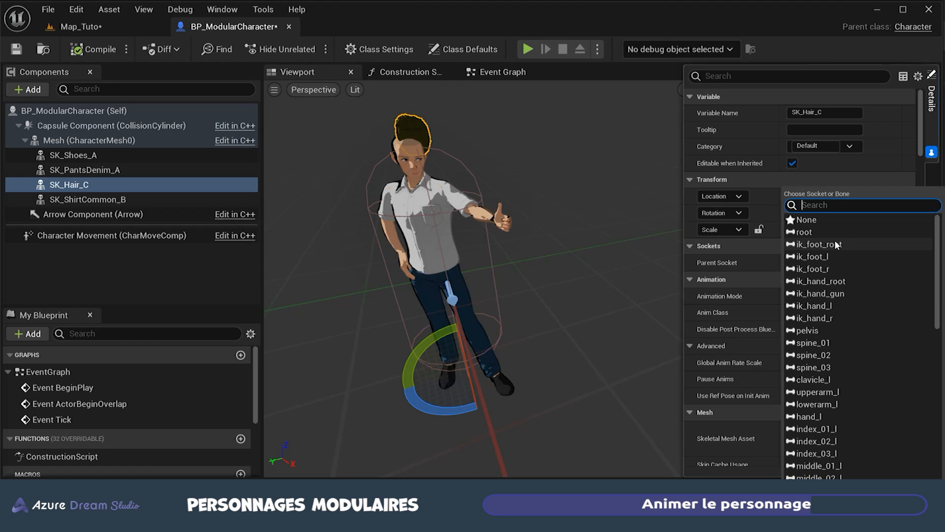
type("hea")
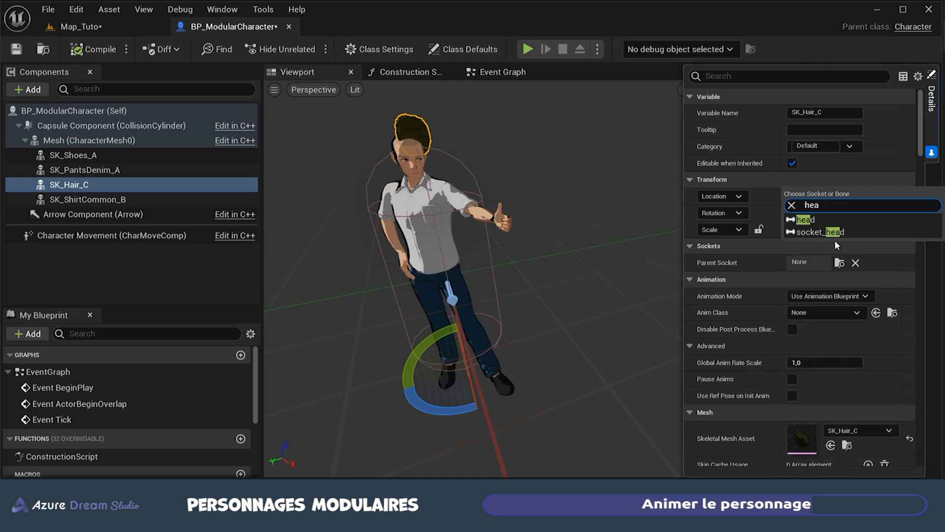
type("d")
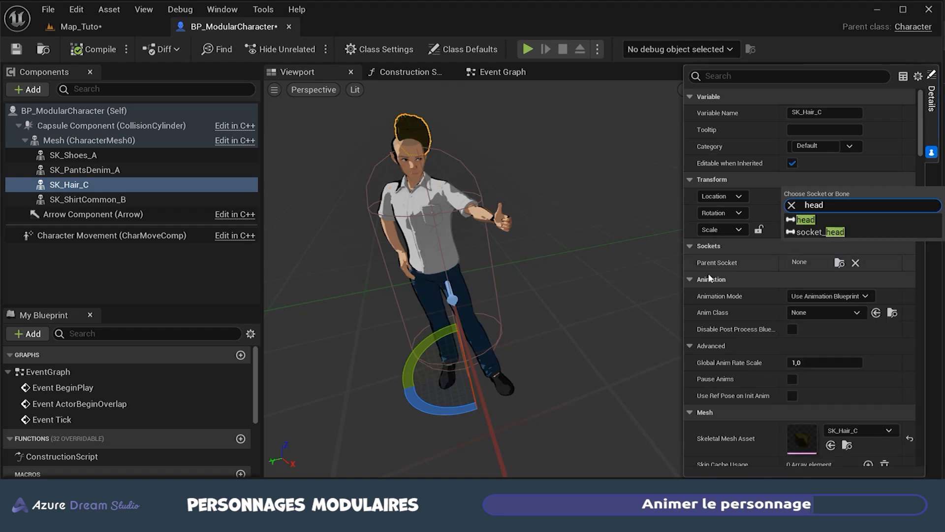
left_click(723, 258)
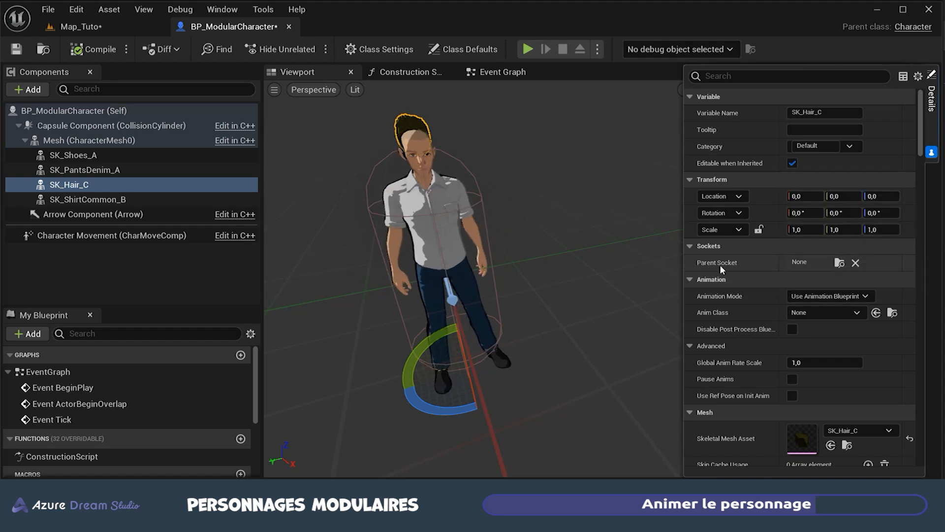
Set the Parent Socket of SK_Hair_C to the head bone.
left_click(840, 263)
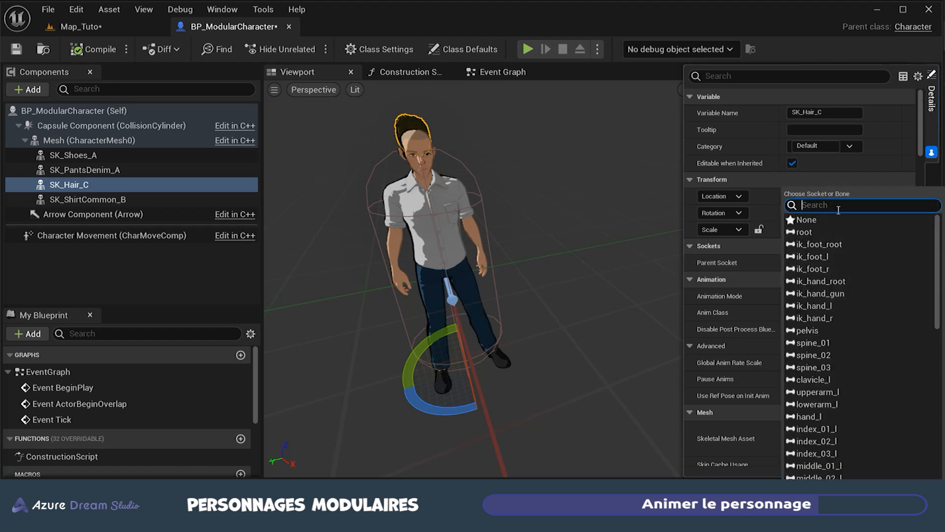
type("head")
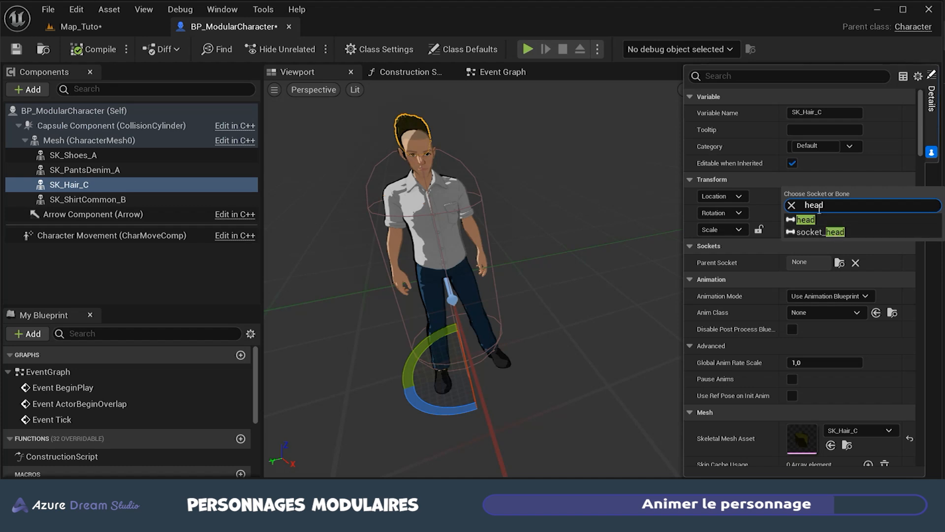
left_click(795, 220)
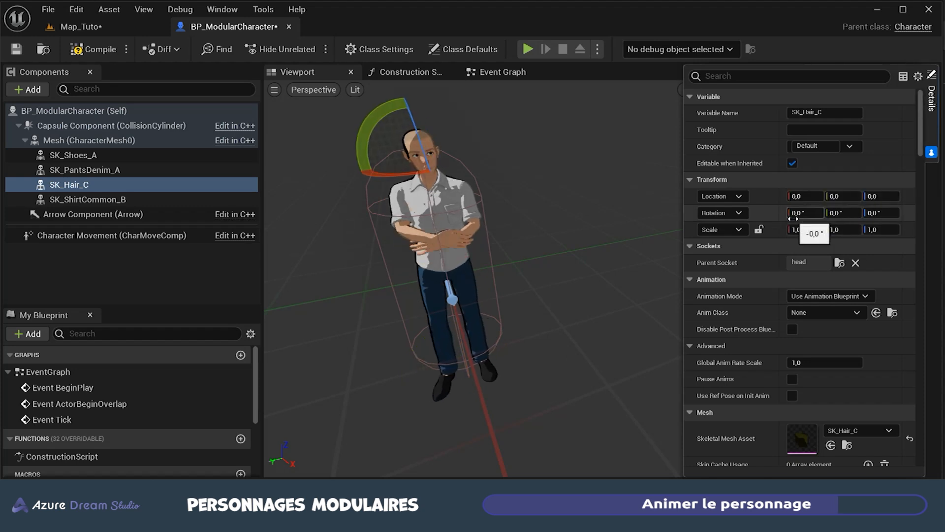
Examine the hair mesh's position relative to the character's head in the preview.
right_click_drag(503, 256, 503, 256)
key("s")
key("s")
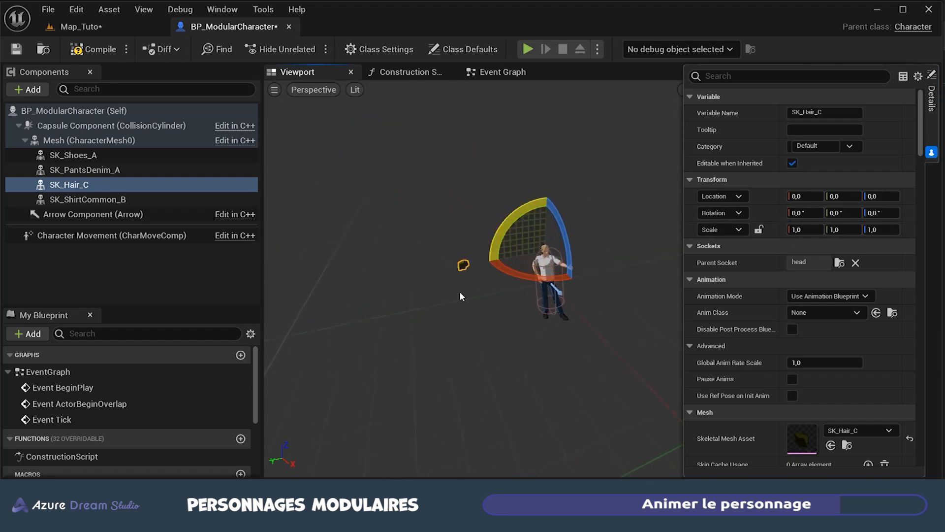
key("d")
right_click_drag(459, 312, 465, 317)
key("w")
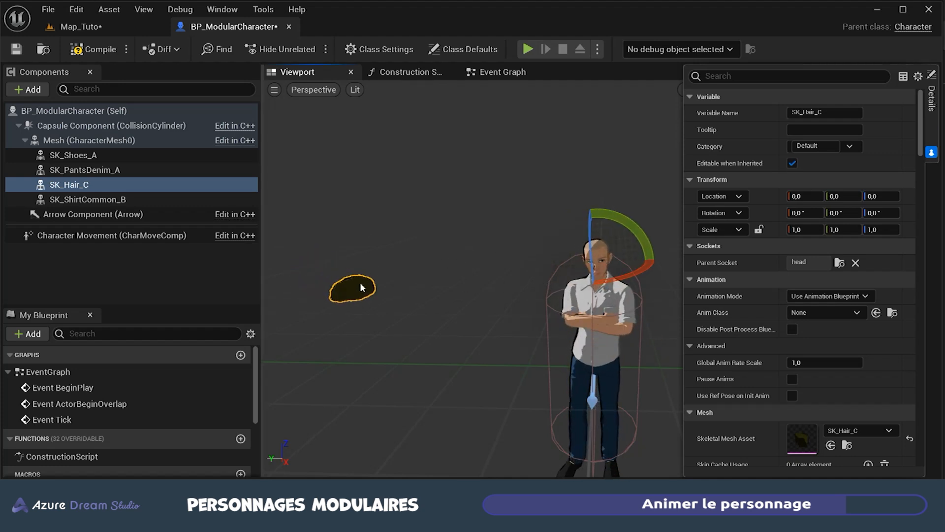
scroll(547, 319, "down", 4)
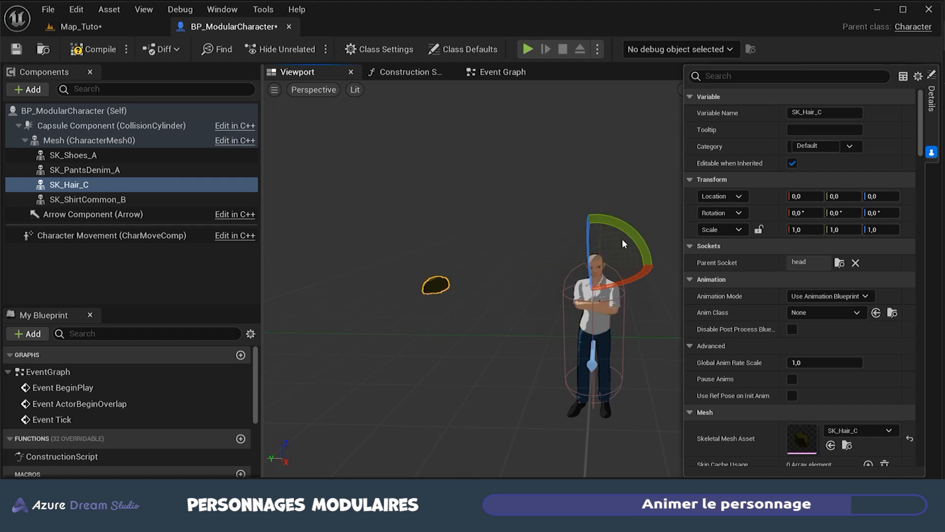
Enable Pause Anims in the advanced animation settings of the parent Mesh component.
left_click(66, 143)
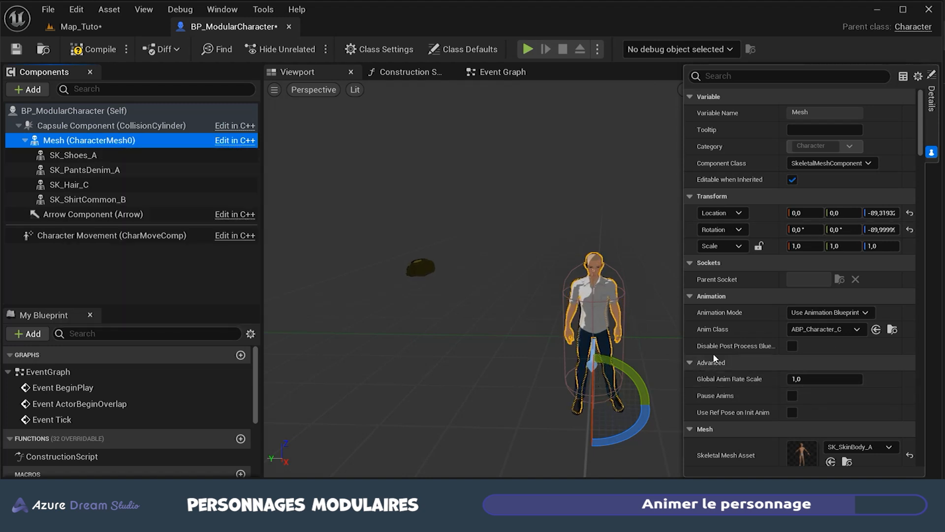
left_click(692, 361)
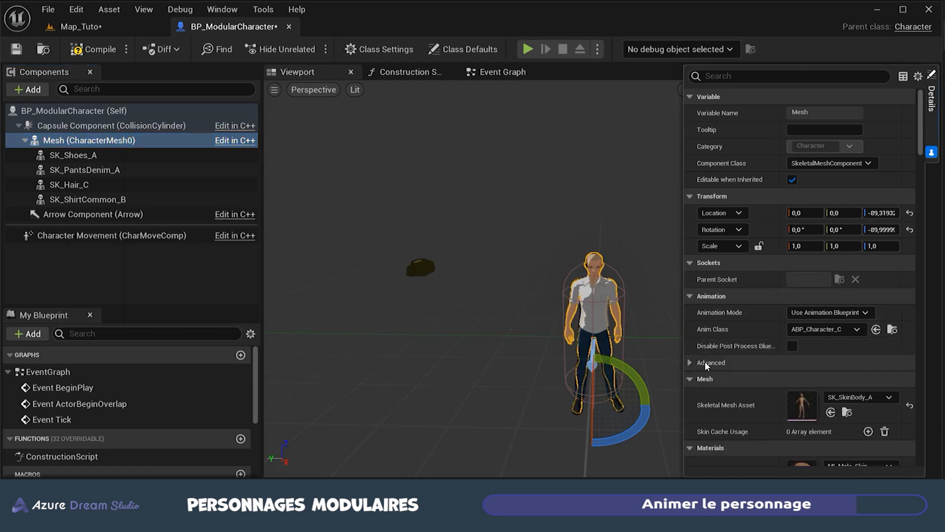
left_click(687, 362)
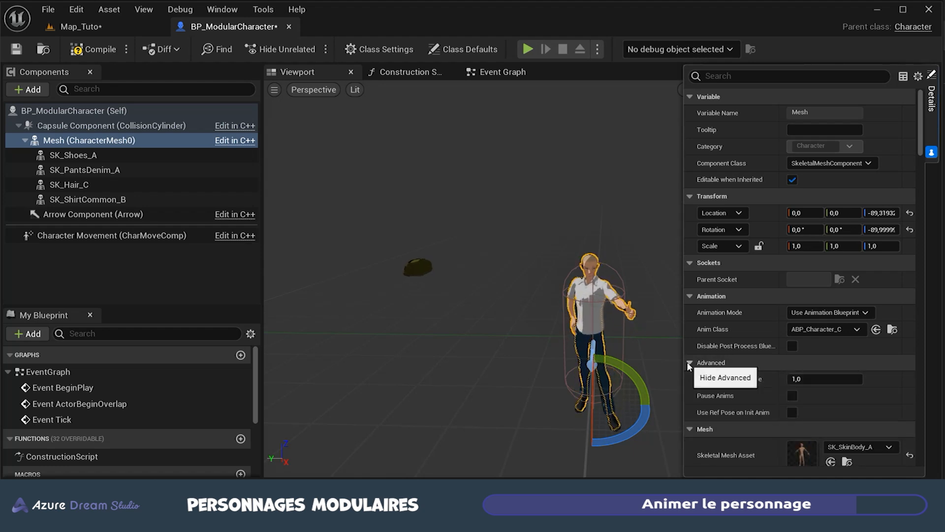
left_click(792, 395)
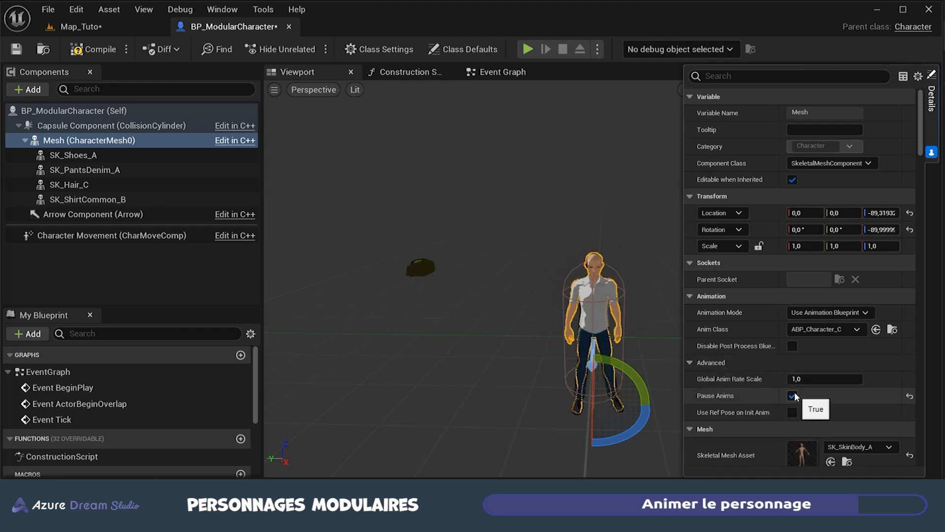
Rotate the SK_Hair_C component to -90° about the Y axis and bring it down to just above the character's head.
left_click(422, 265)
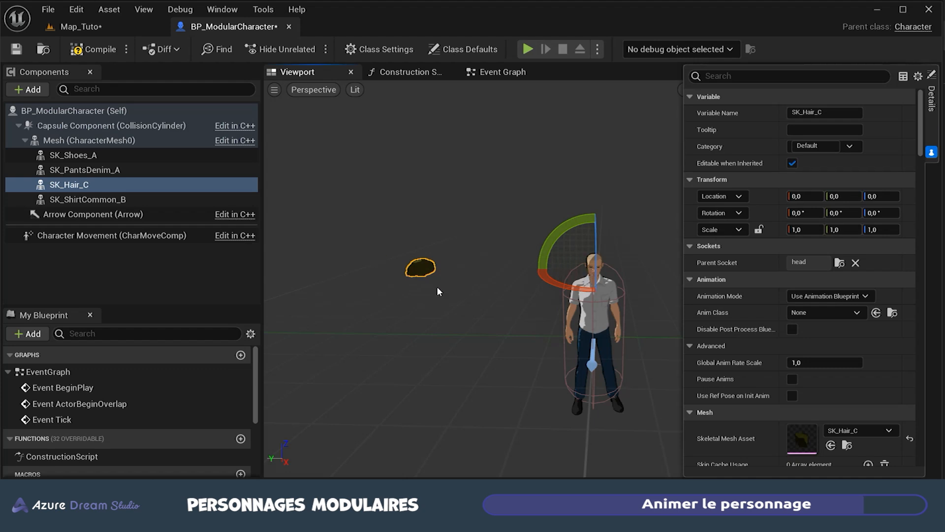
left_click_drag(575, 237, 655, 274)
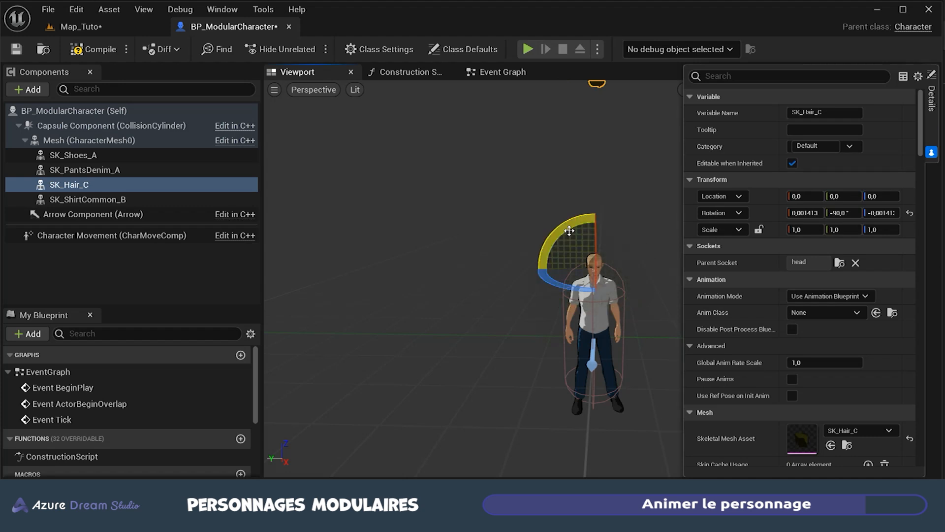
key("w")
left_click_drag(602, 244, 591, 360)
Fit SK_Hair_C onto the character's scalp at a location of about X -173.68, Y 0.8.
right_click_drag(591, 359, 679, 350)
scroll(565, 421, "down", 6)
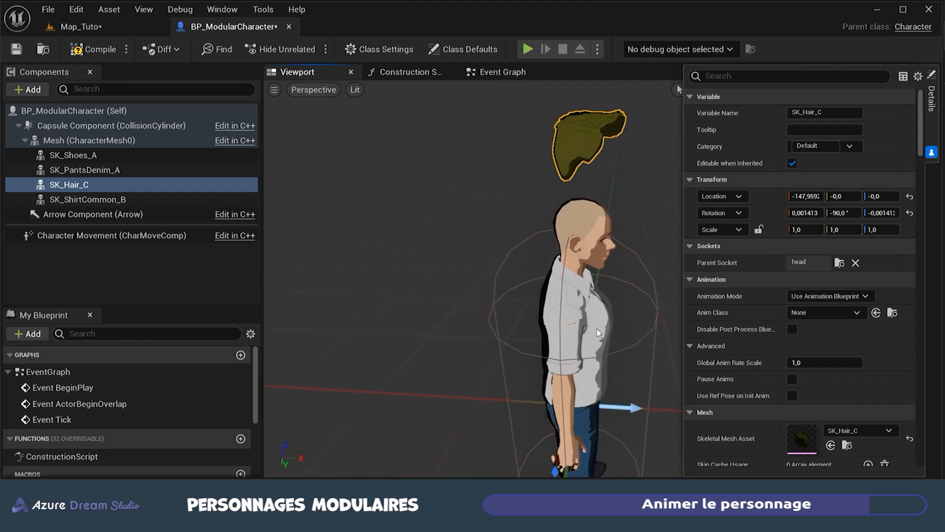
left_click_drag(566, 421, 566, 450)
right_click_drag(594, 455, 596, 466)
left_click_drag(591, 461, 592, 462)
right_click_drag(591, 463, 516, 476)
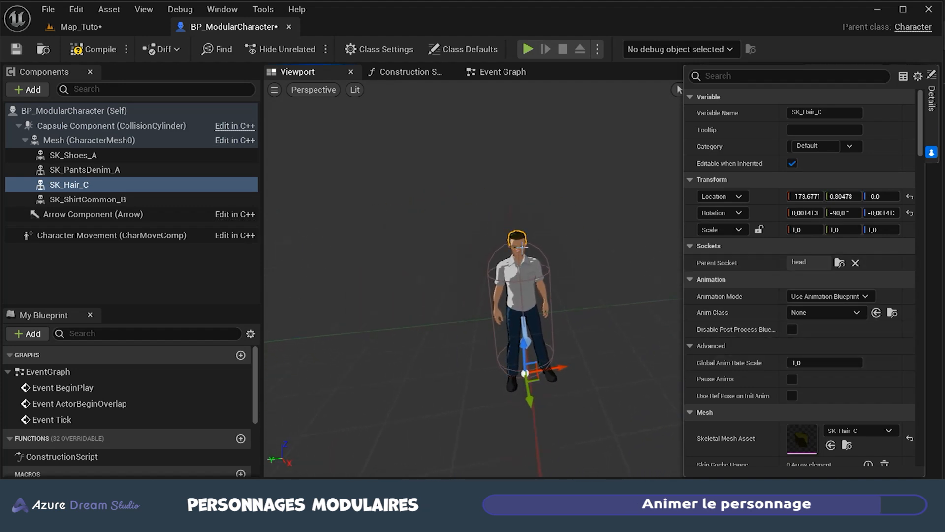
Disable Pause Anims on the parent Mesh component and compile the Blueprint.
left_click(56, 140)
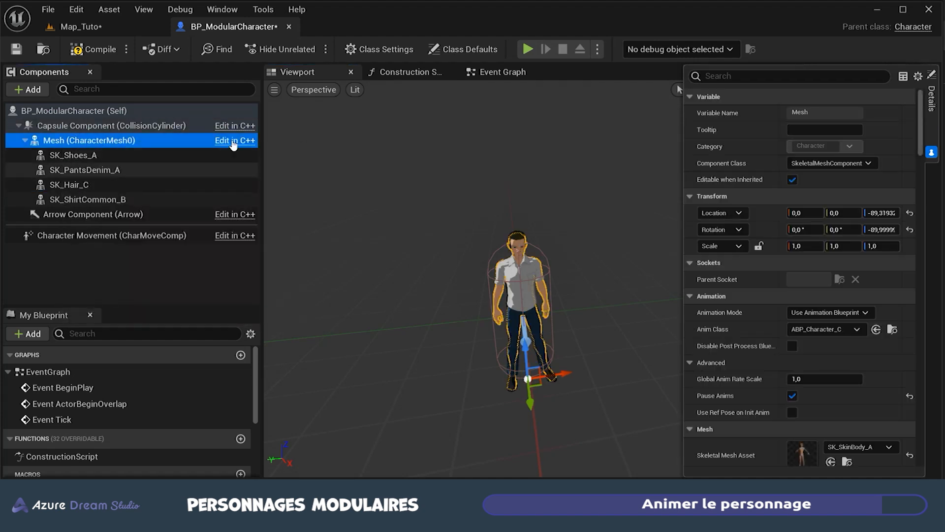
left_click(792, 396)
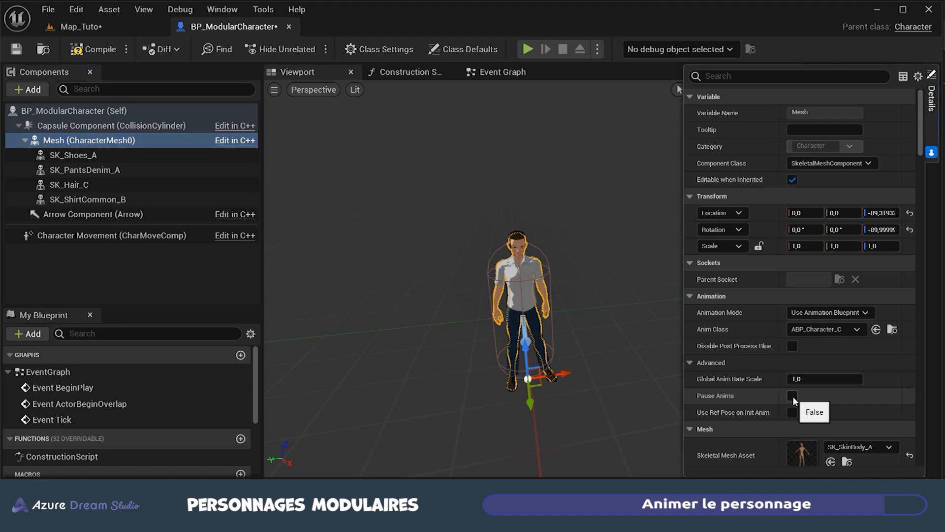
left_click(92, 51)
Examine how the clothing and hair follow the body during the animation in the character preview.
scroll(586, 335, "up", 5)
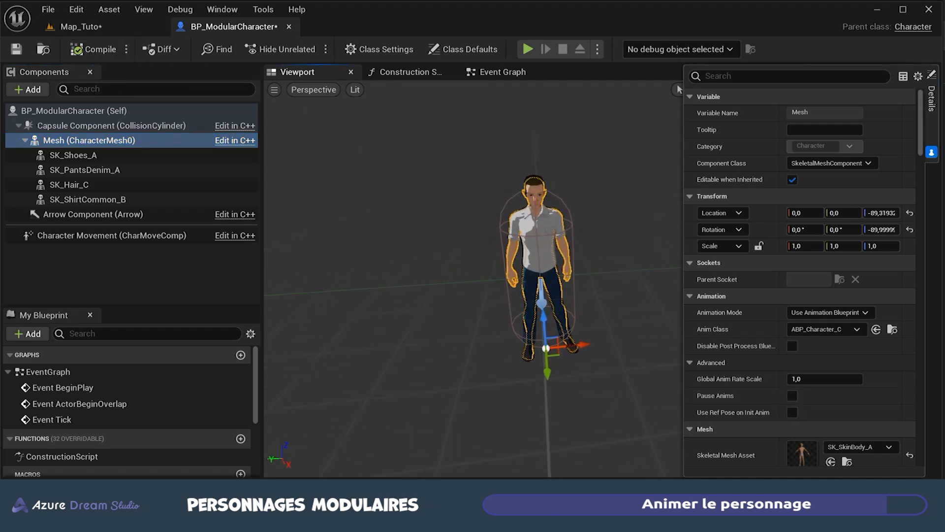
left_click(486, 246)
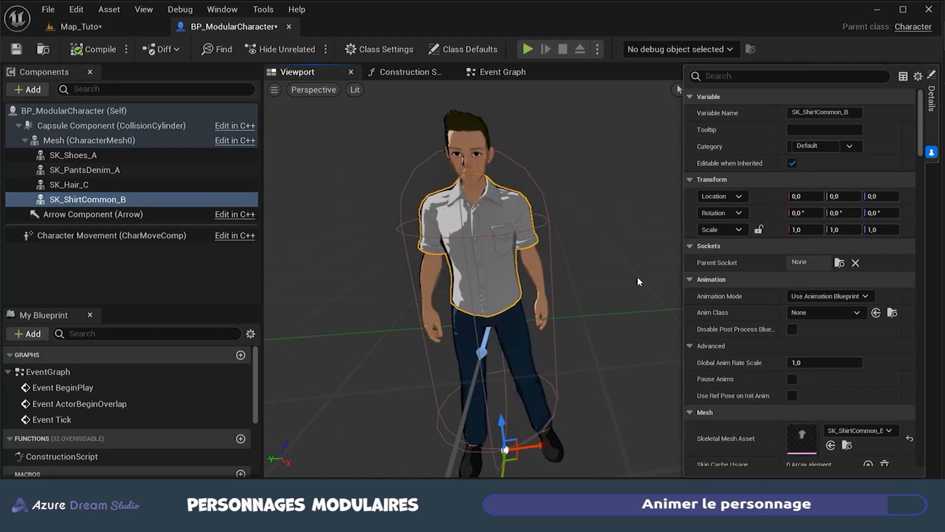
scroll(637, 278, "down", 2)
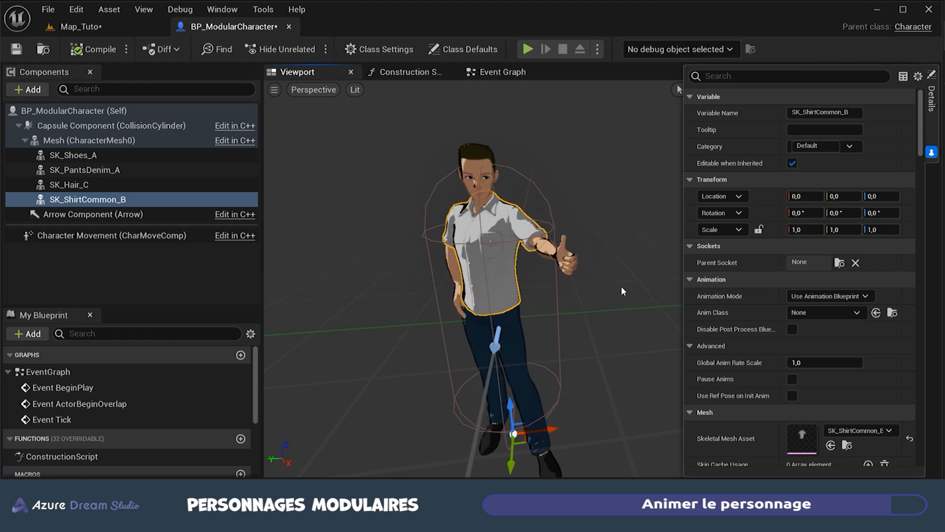
scroll(626, 293, "down", 2)
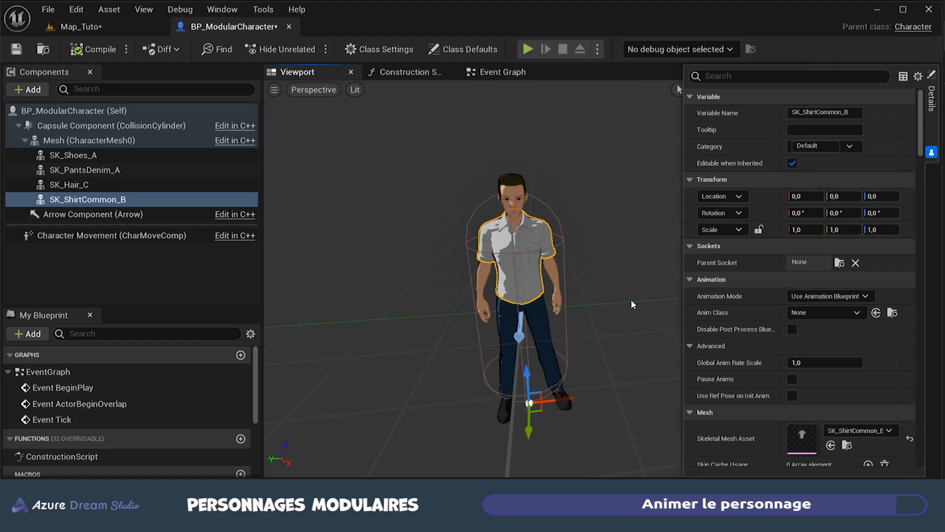
scroll(631, 299, "down", 3)
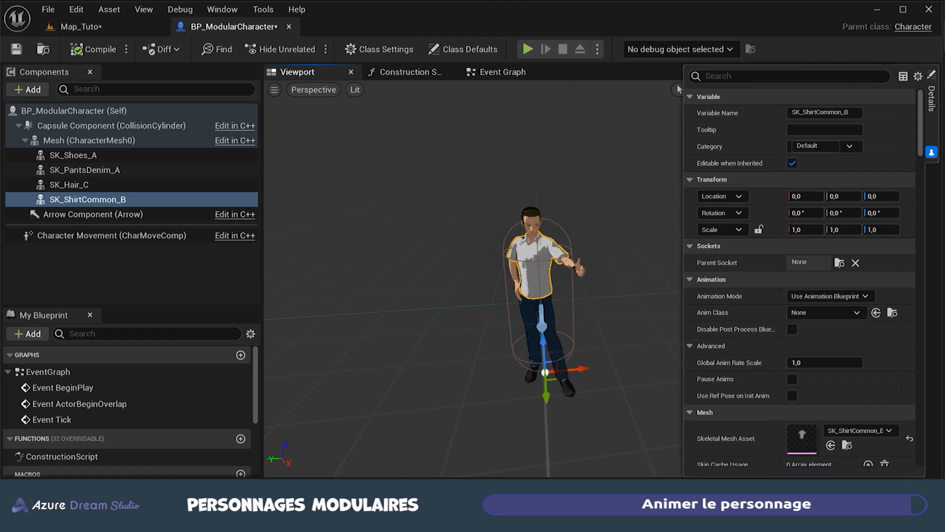
Tidy the Construction Script by repositioning the Mesh and Set Leader Pose Component nodes, and compile the Blueprint.
left_click(416, 75)
left_click(562, 364)
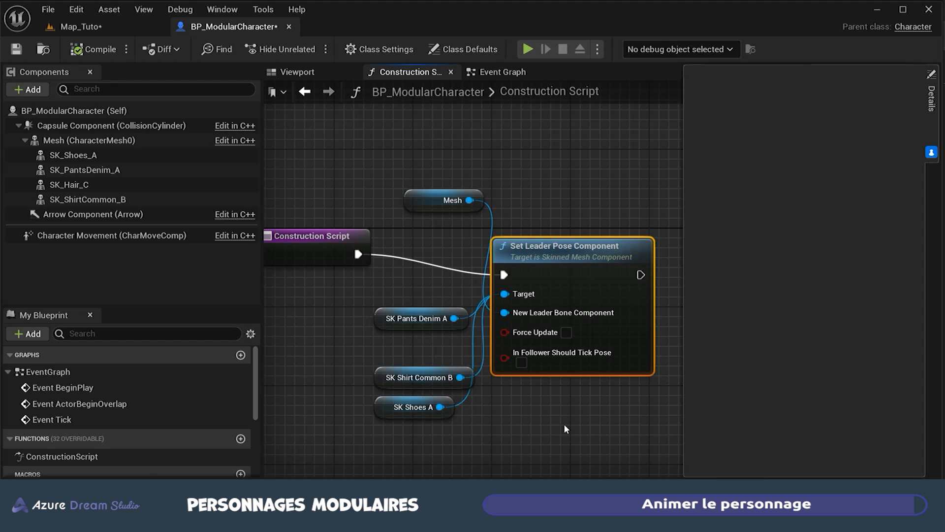
left_click(425, 202)
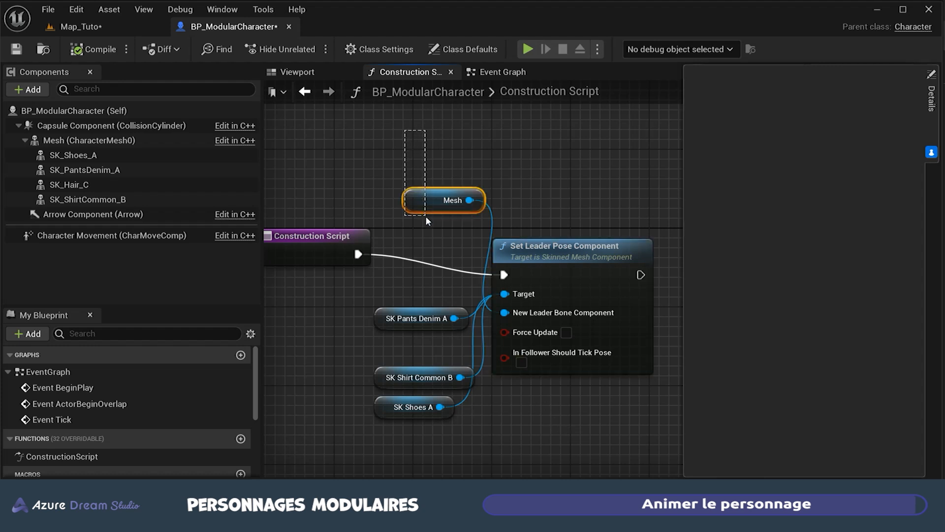
left_click_drag(424, 202, 353, 161)
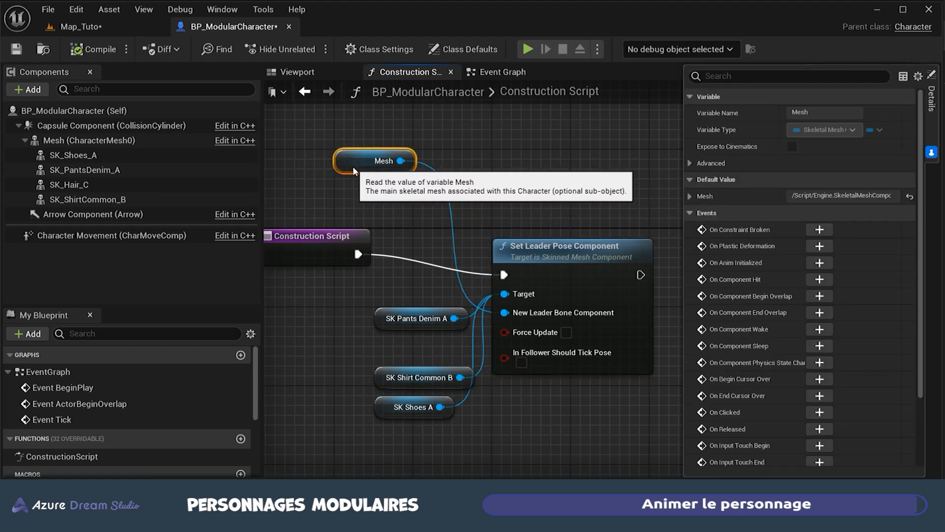
left_click_drag(398, 282, 423, 440)
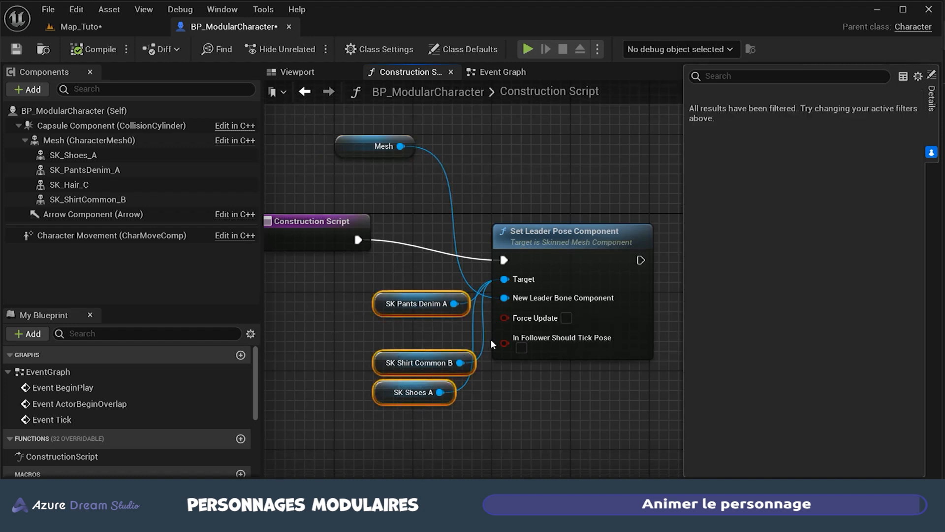
left_click_drag(540, 259, 539, 239)
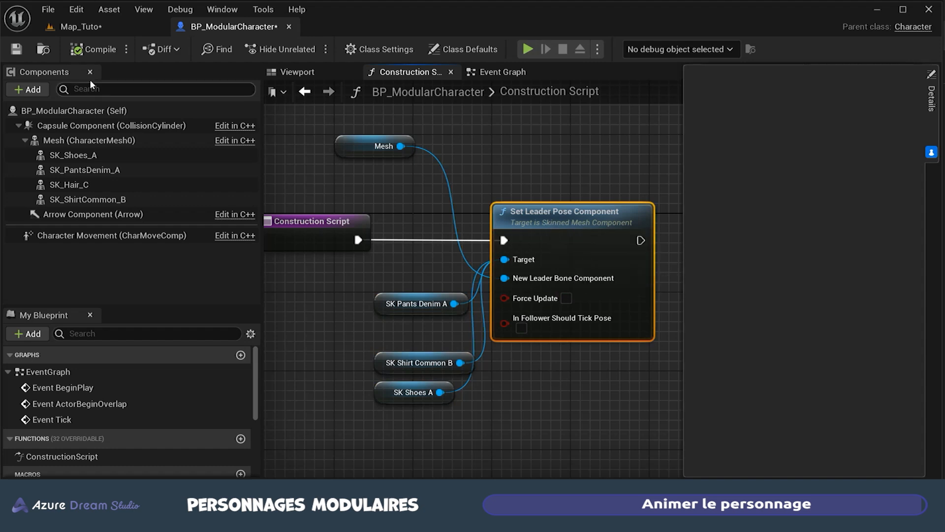
left_click(91, 51)
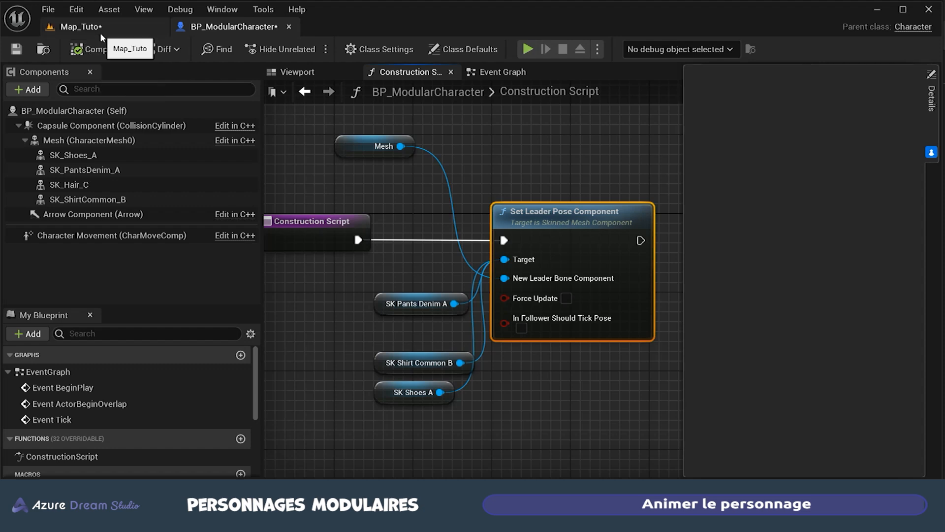
Return to the Map_Tuto level and examine the bare body alongside the separate clothing and hair meshes.
left_click(100, 32)
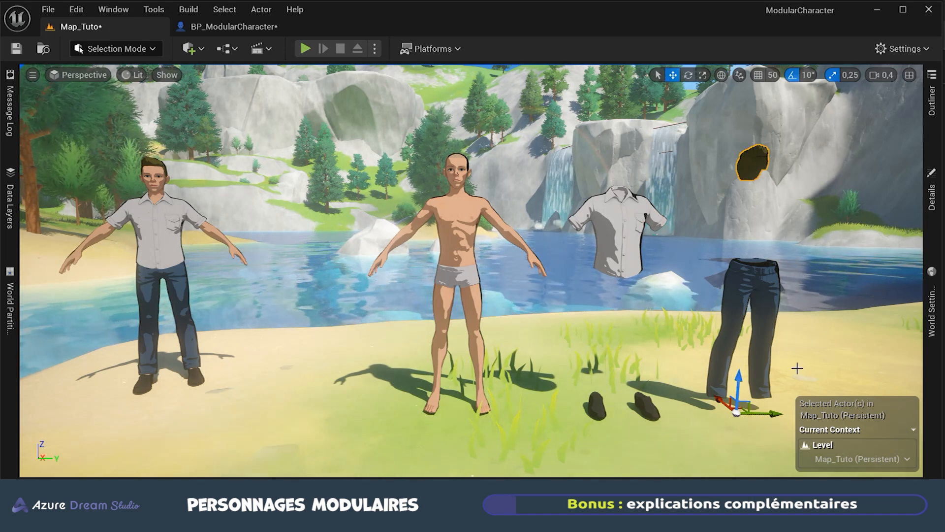
mouse_move(652, 332)
right_mouse_down()
mouse_move(648, 314)
mouse_move(650, 345)
mouse_move(657, 324)
right_mouse_up()
key("w")
key("s")
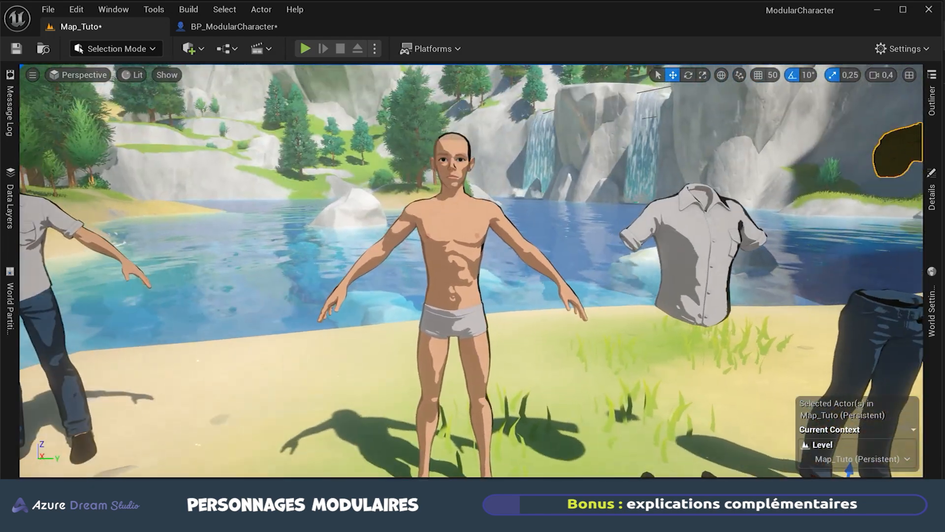
key("s")
mouse_move(491, 205)
right_mouse_down()
mouse_move(509, 197)
mouse_move(499, 198)
right_mouse_up()
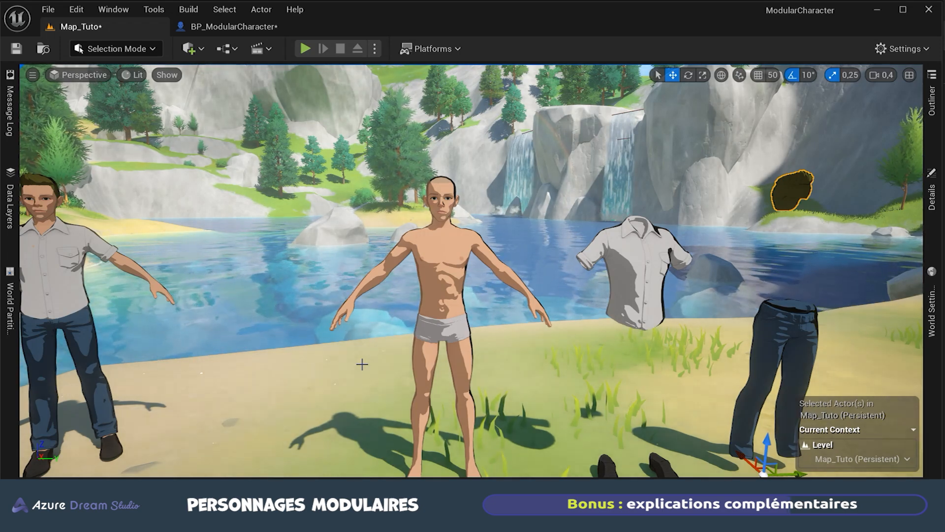
Open the ABP_Character animation blueprint from the Modular_Character folder and inspect the Locomotion and Output Pose nodes in its AnimGraph.
left_click(245, 374)
key("ctrl+space")
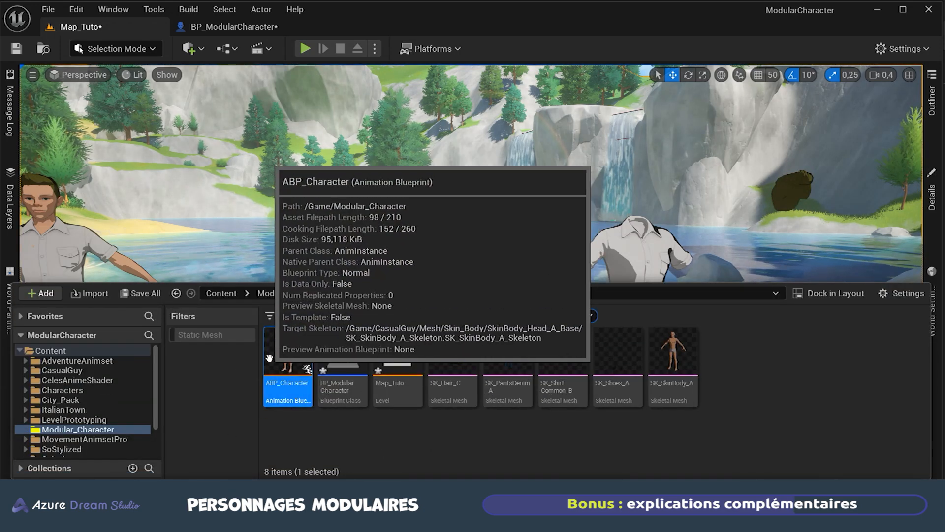
double_click(278, 357)
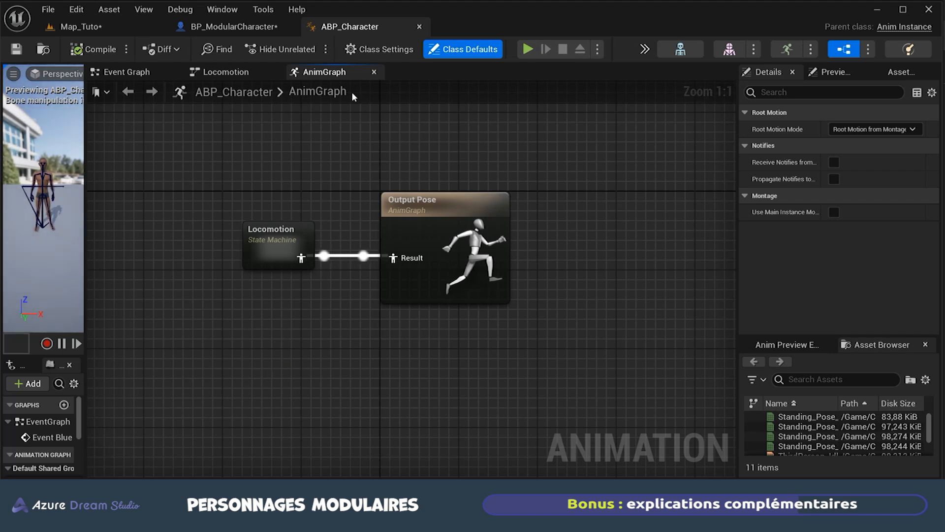
left_click(333, 95)
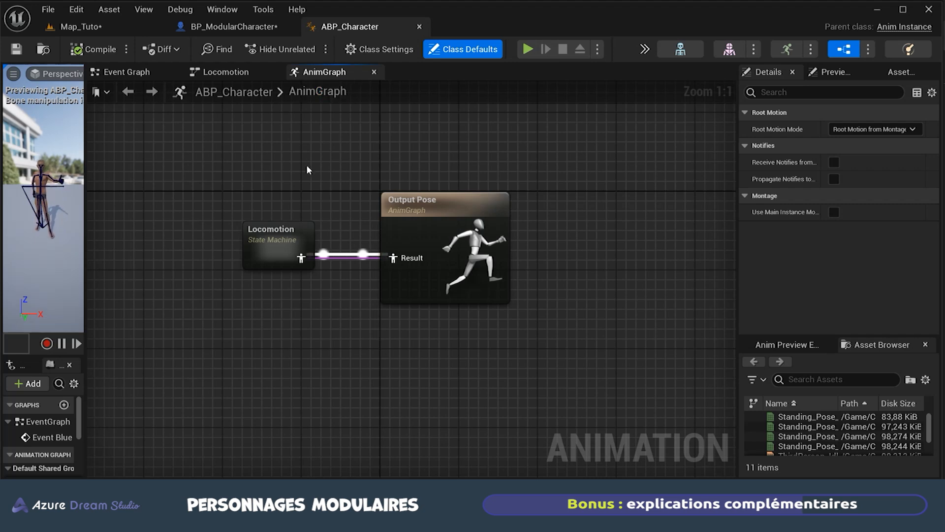
left_click_drag(379, 129, 432, 363)
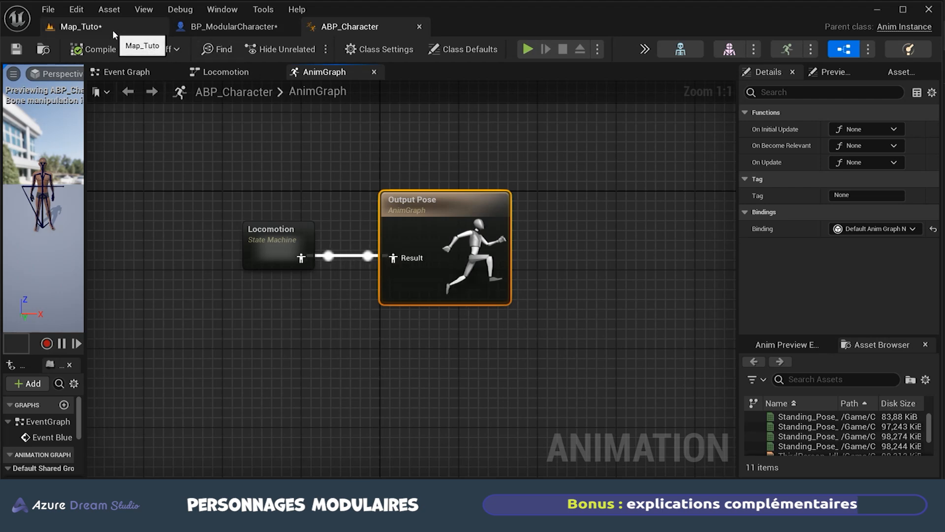
left_click(144, 25)
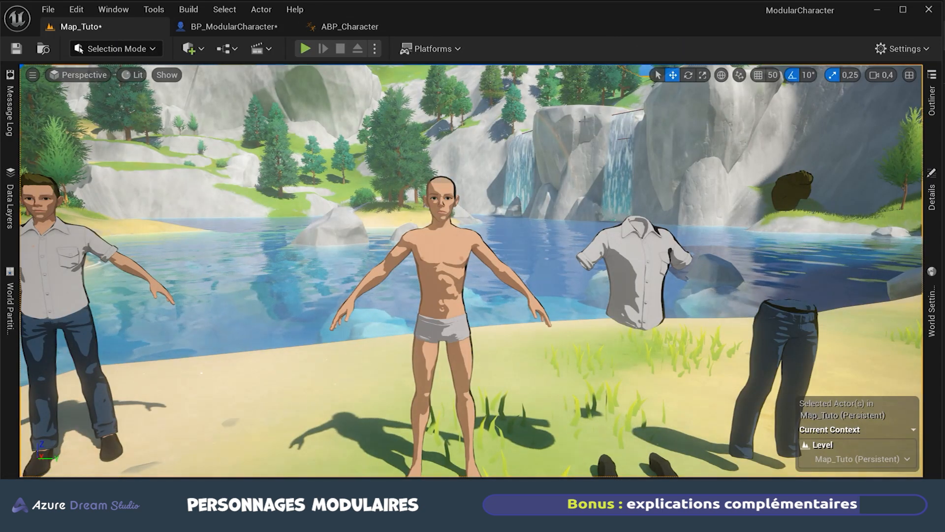